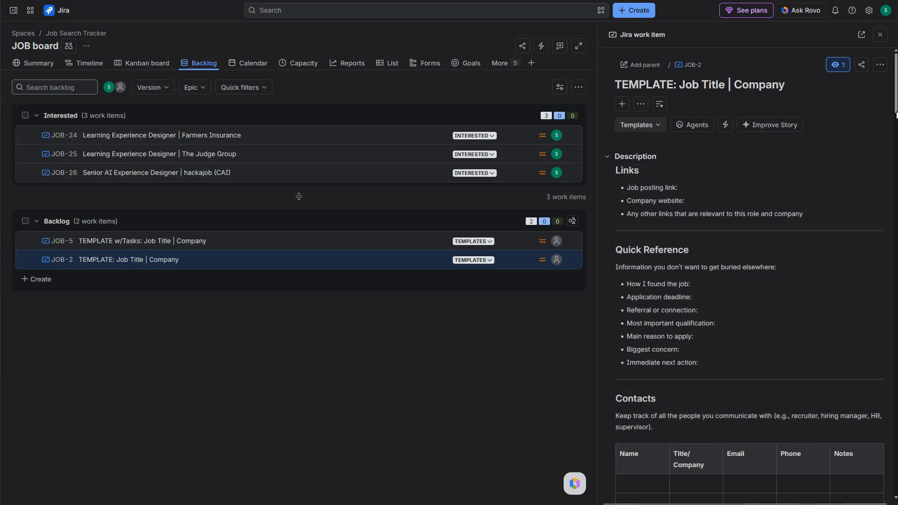
Step: Examine the TEMPLATE: Job Title | Company work item, from its description sections through to its details and activity
{"action": "left_click_drag", "start_coordinate": [896, 104], "coordinate": [896, 117]}
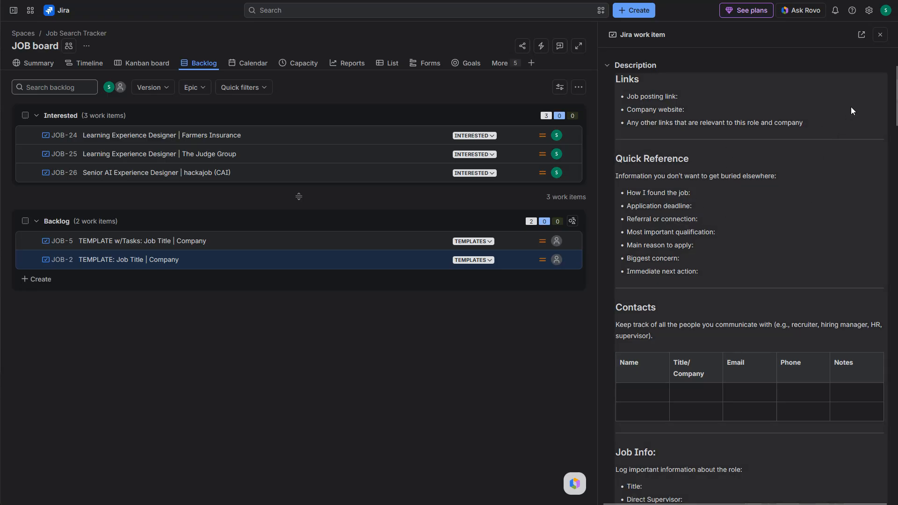
{"action": "scroll", "coordinate": [892, 93], "scroll_direction": "up", "scroll_amount": 3}
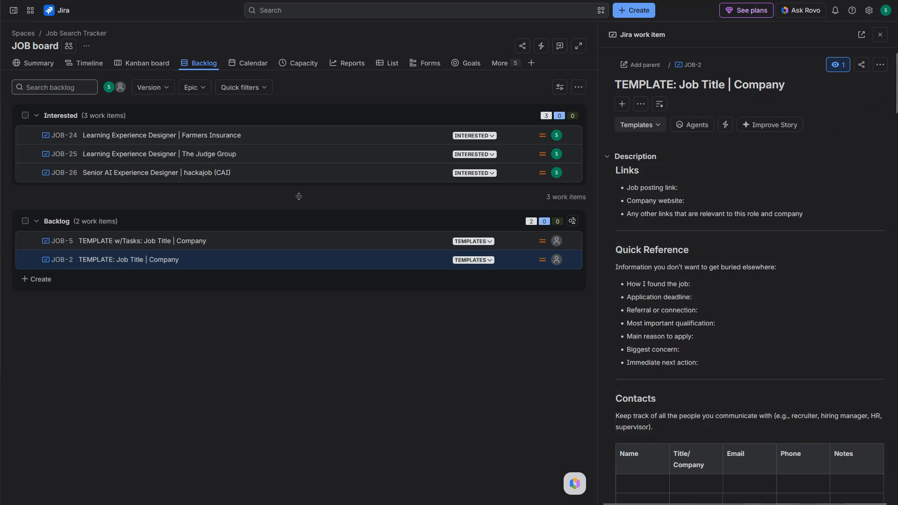
{"action": "scroll", "coordinate": [895, 139], "scroll_direction": "down", "scroll_amount": 5}
{"action": "left_click_drag", "start_coordinate": [894, 139], "coordinate": [894, 163]}
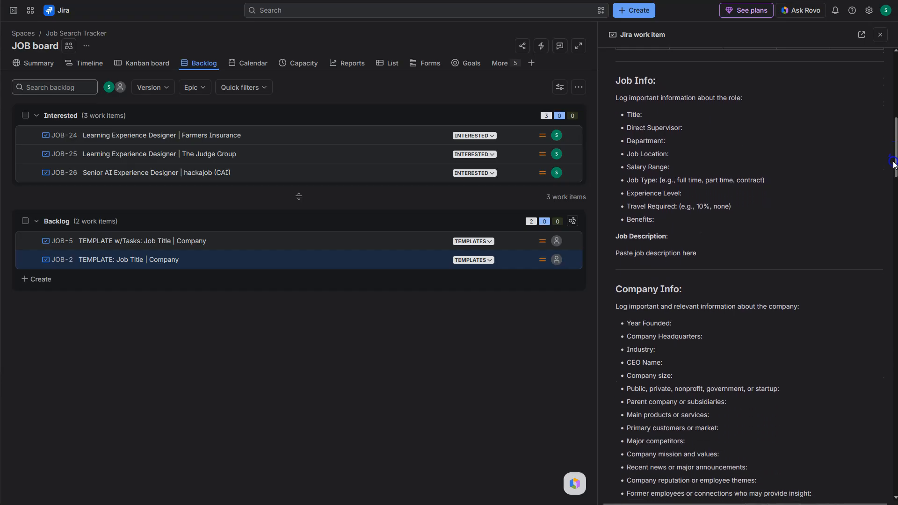
{"action": "left_click_drag", "start_coordinate": [893, 163], "coordinate": [885, 407]}
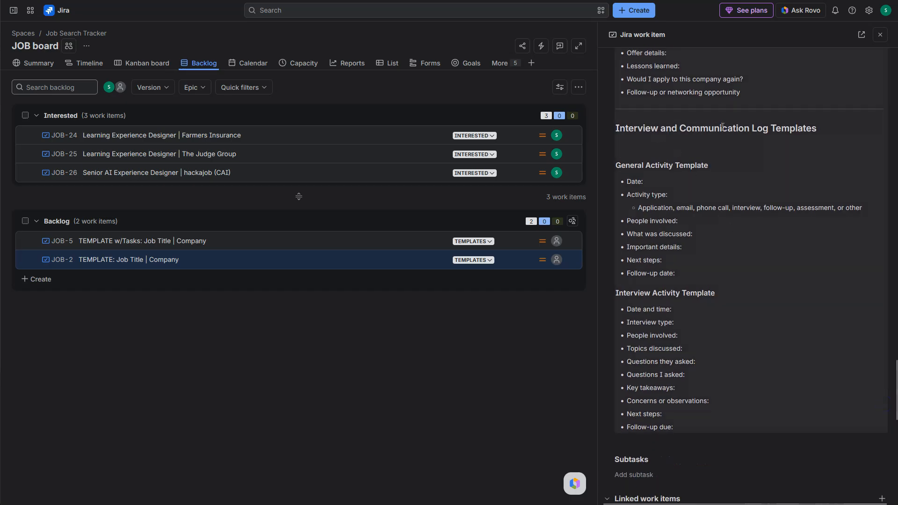
{"action": "scroll", "coordinate": [714, 316], "scroll_direction": "down", "scroll_amount": 1}
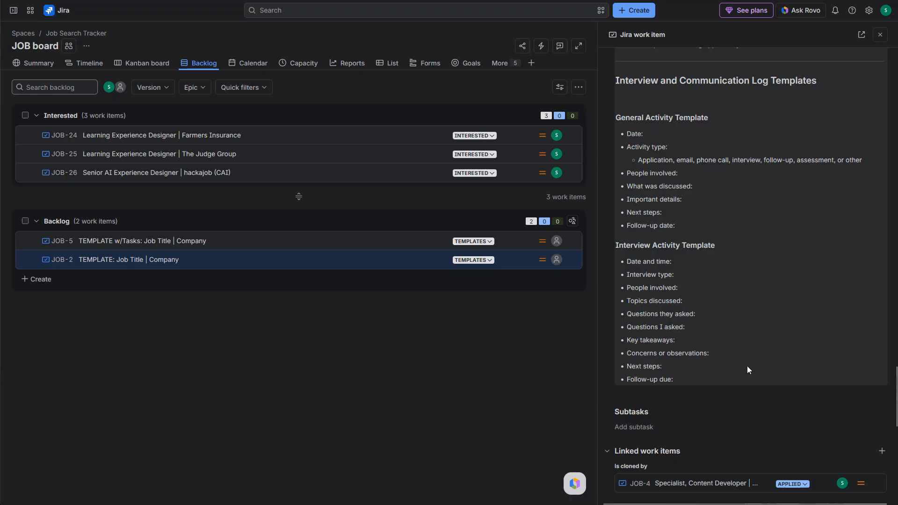
{"action": "scroll", "coordinate": [708, 249], "scroll_direction": "down", "scroll_amount": 6}
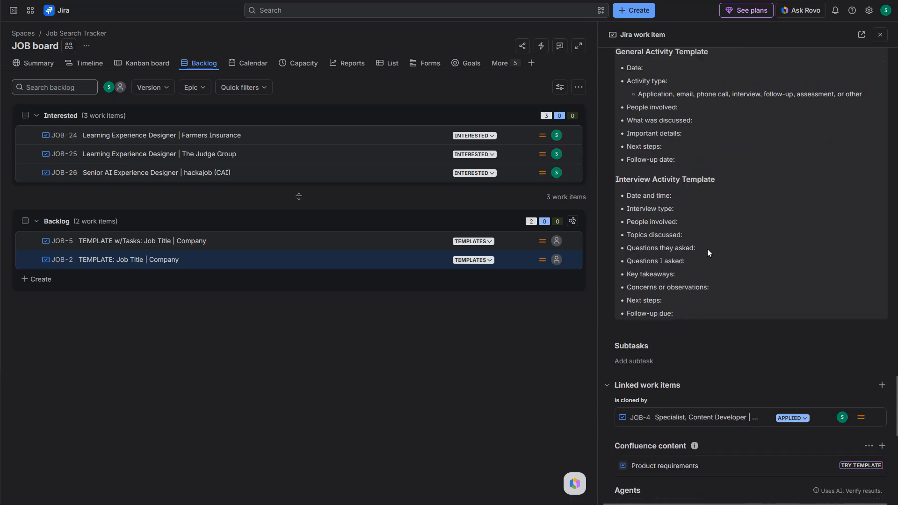
{"action": "scroll", "coordinate": [716, 395], "scroll_direction": "down", "scroll_amount": 4}
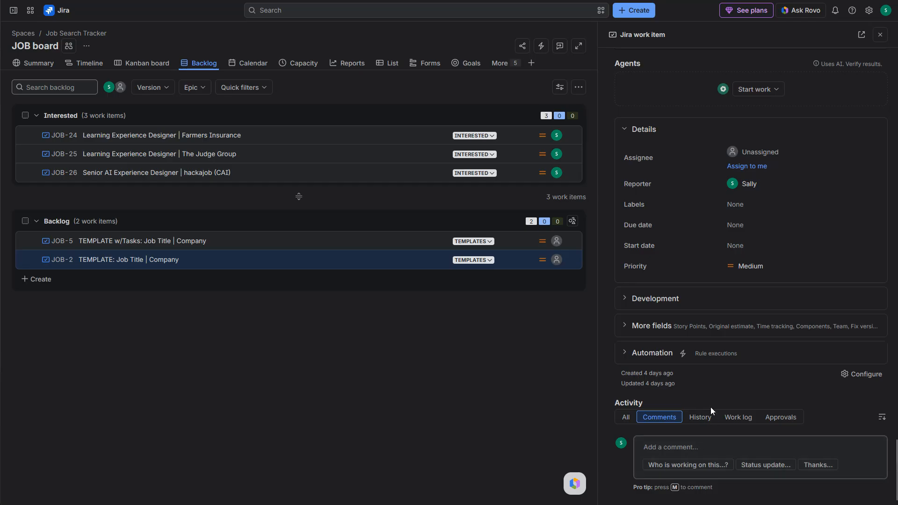
{"action": "scroll", "coordinate": [711, 407], "scroll_direction": "up", "scroll_amount": 7}
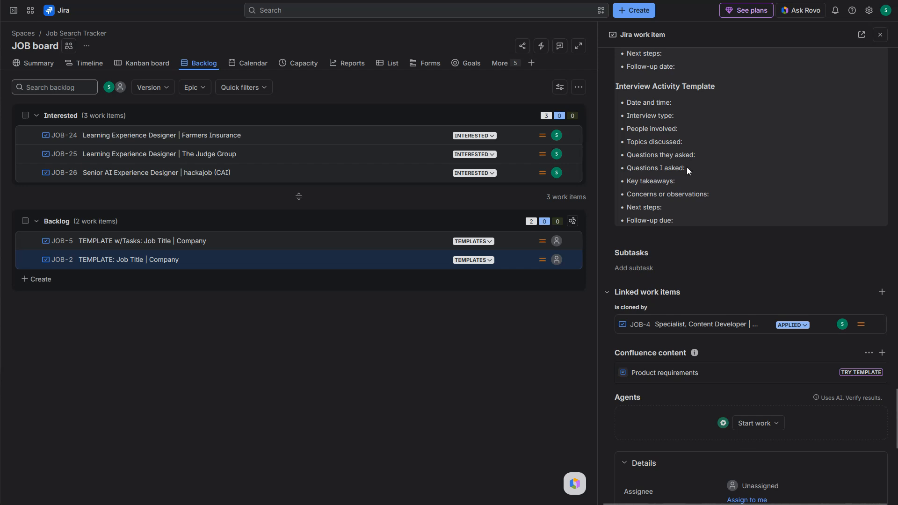
{"action": "scroll", "coordinate": [686, 167], "scroll_direction": "up", "scroll_amount": 6}
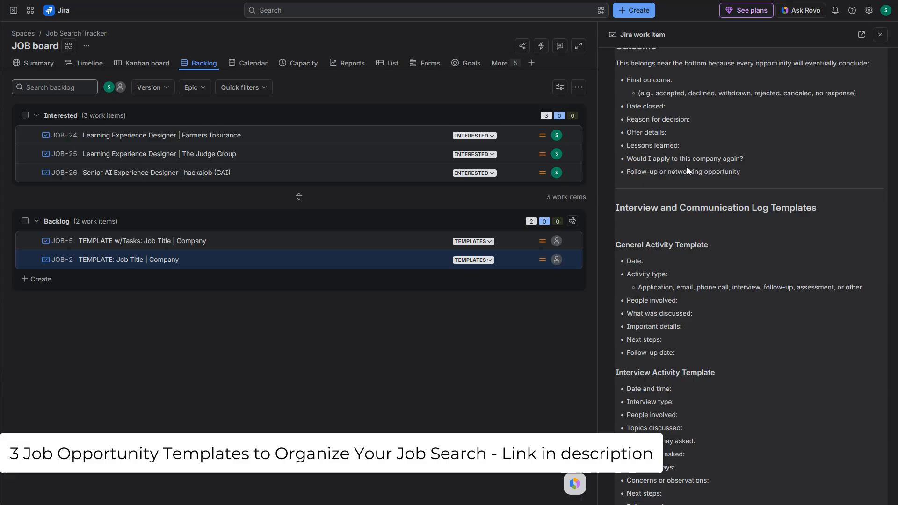
{"action": "scroll", "coordinate": [826, 277], "scroll_direction": "up", "scroll_amount": 8}
{"action": "left_click_drag", "start_coordinate": [895, 315], "coordinate": [892, 34]}
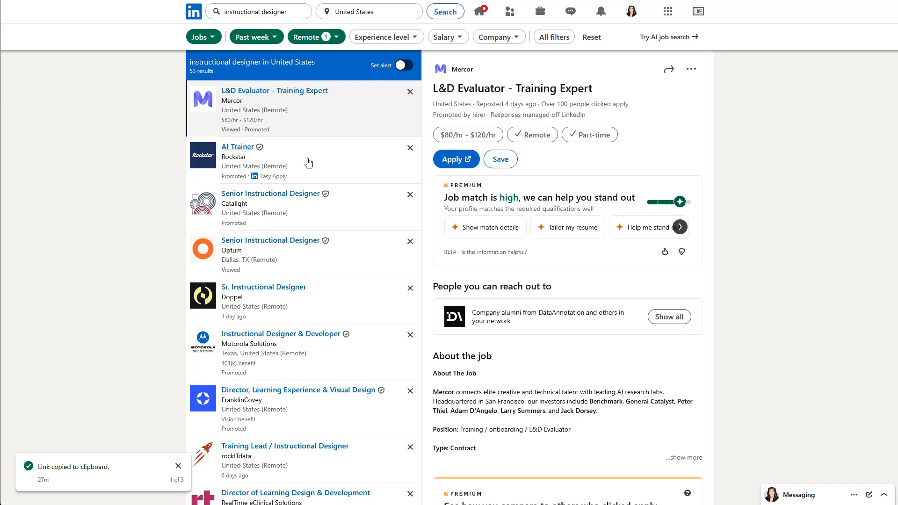
Step: Examine the Mercor L&D Evaluator - Training Expert job posting on LinkedIn and return to Jira
{"action": "scroll", "coordinate": [661, 127], "scroll_direction": "down", "scroll_amount": 1}
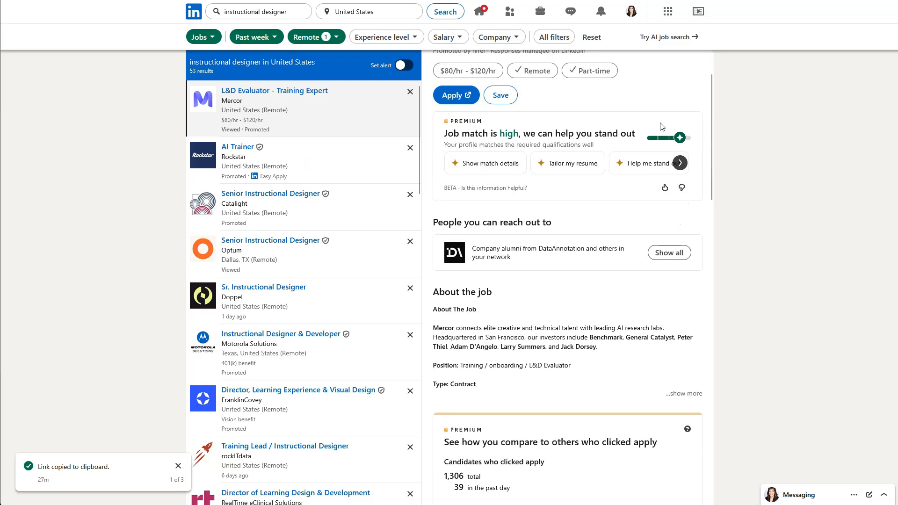
{"action": "scroll", "coordinate": [661, 126], "scroll_direction": "down", "scroll_amount": 1}
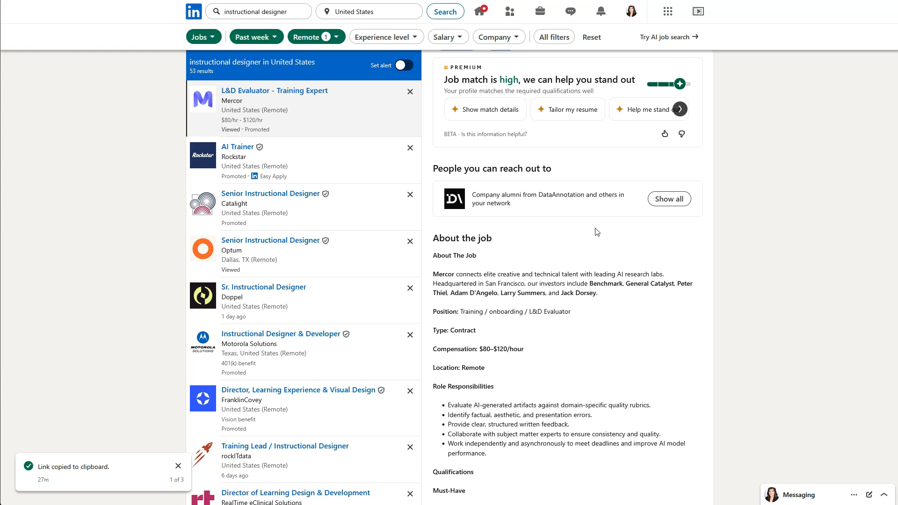
{"action": "left_click", "coordinate": [280, 1]}
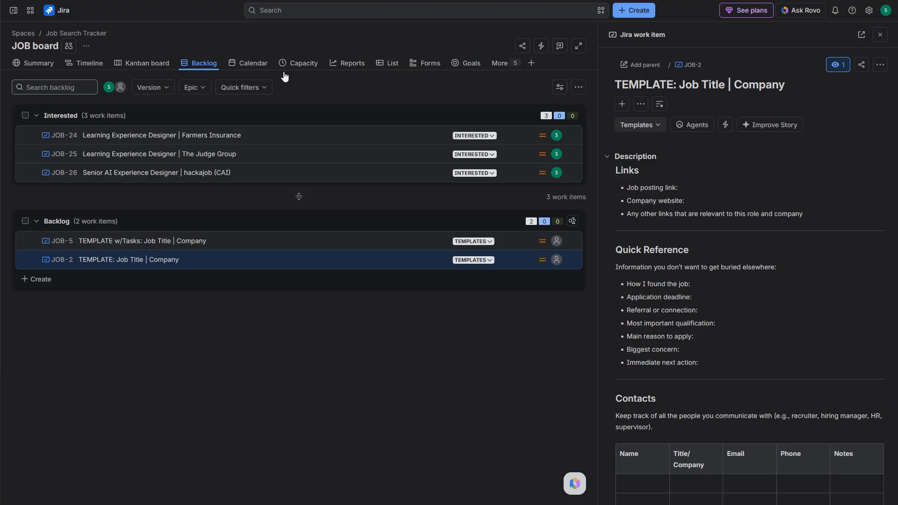
Step: View the job search Kanban board in a new tab and return to the backlog
{"action": "right_click", "coordinate": [144, 64]}
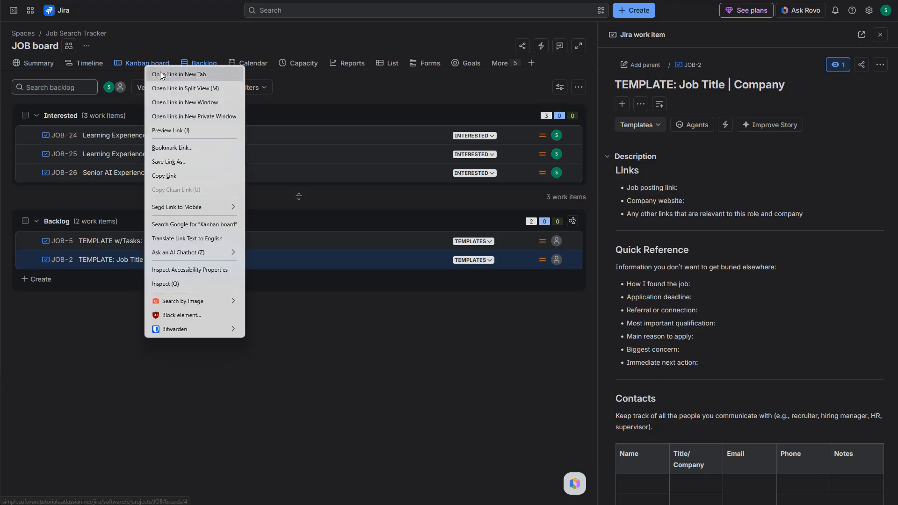
{"action": "left_click", "coordinate": [160, 75]}
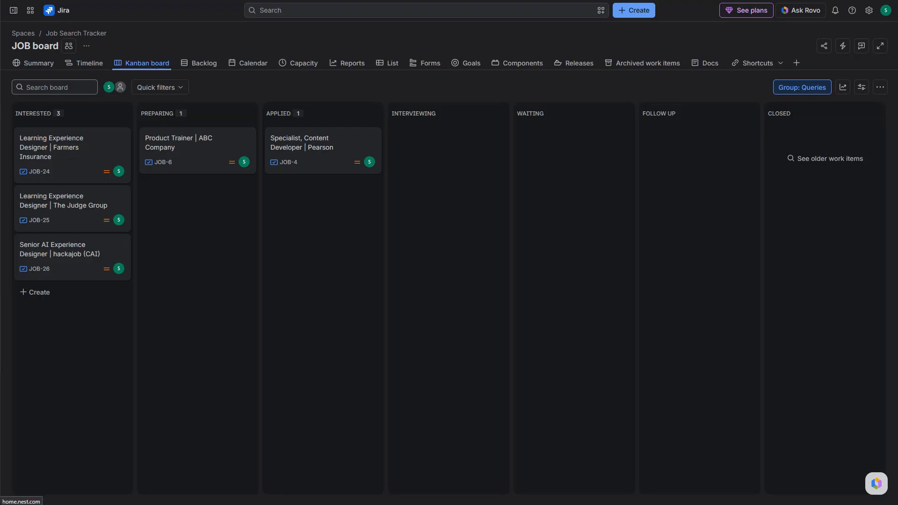
{"action": "left_click", "coordinate": [580, 0]}
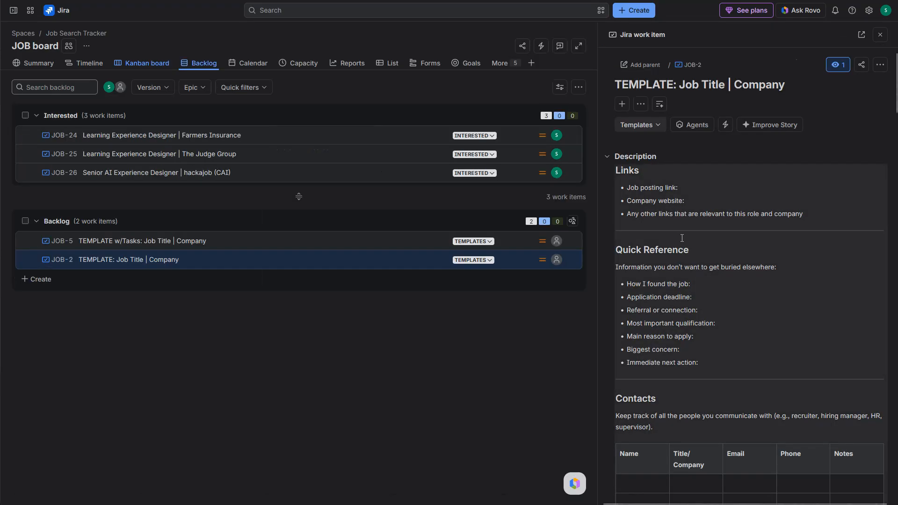
{"action": "left_click", "coordinate": [556, 0]}
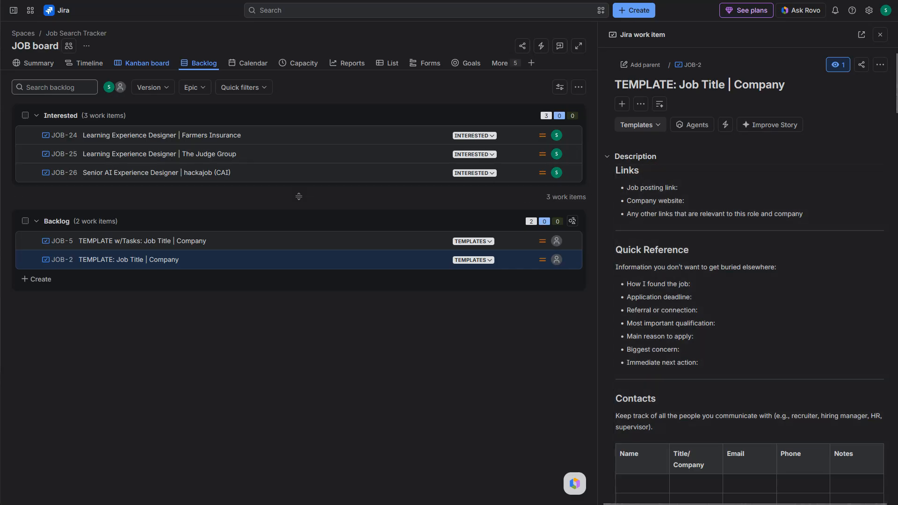
Step: Switch to LinkedIn and copy the job title L&D Evaluator - Training Expert from the Mercor posting
{"action": "key", "text": "ctrl+Tab"}
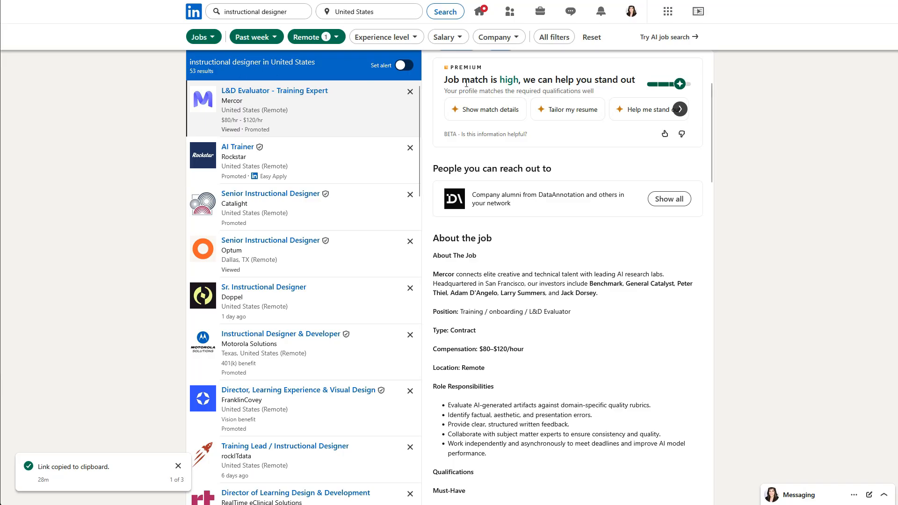
{"action": "scroll", "coordinate": [583, 236], "scroll_direction": "down", "scroll_amount": 8}
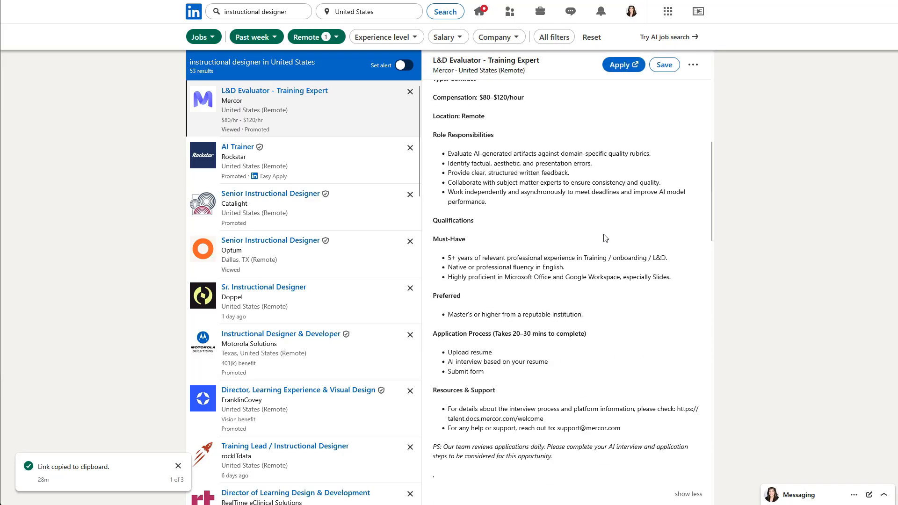
{"action": "left_click_drag", "start_coordinate": [711, 197], "coordinate": [711, 205]}
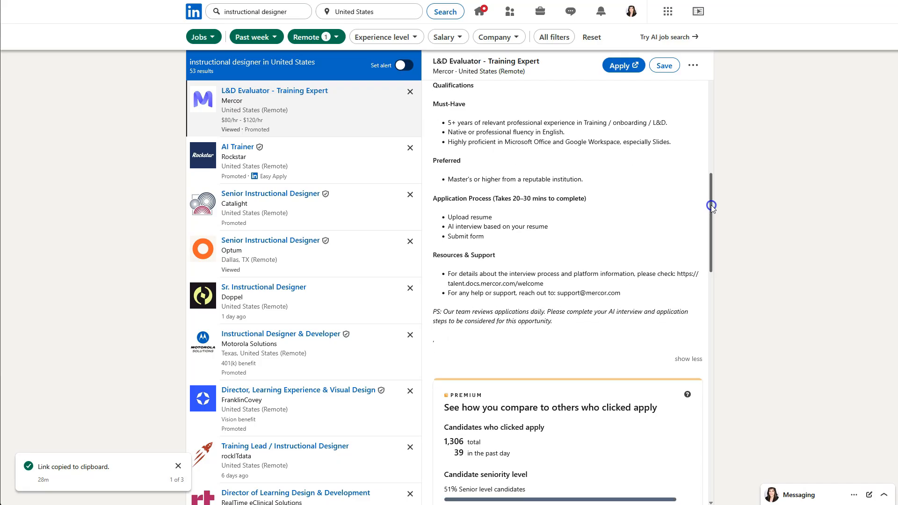
{"action": "left_click_drag", "start_coordinate": [711, 205], "coordinate": [721, 75]}
{"action": "left_click_drag", "start_coordinate": [605, 88], "coordinate": [424, 95]}
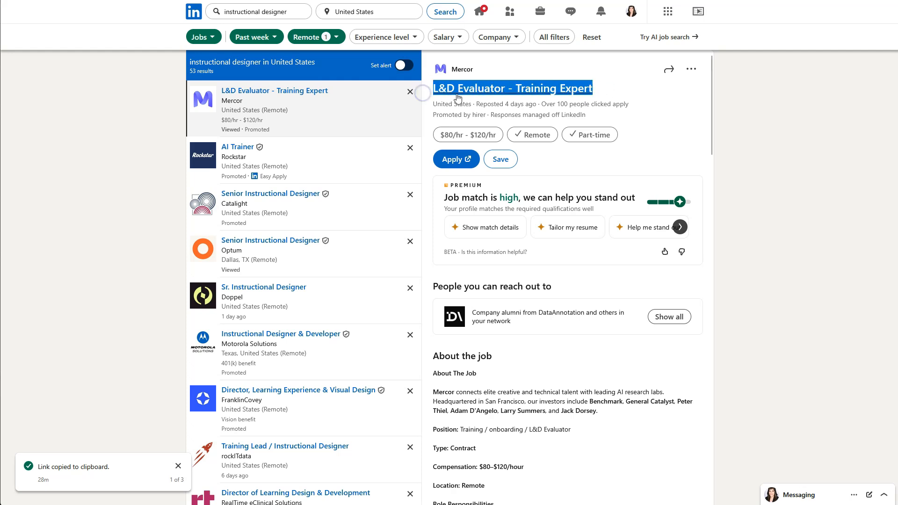
Step: Switch to Jira, start cloning the JOB-2 template and replace the clone's summary with "L&D Evaluator - Training Expert |"
{"action": "key", "text": "alt+Tab"}
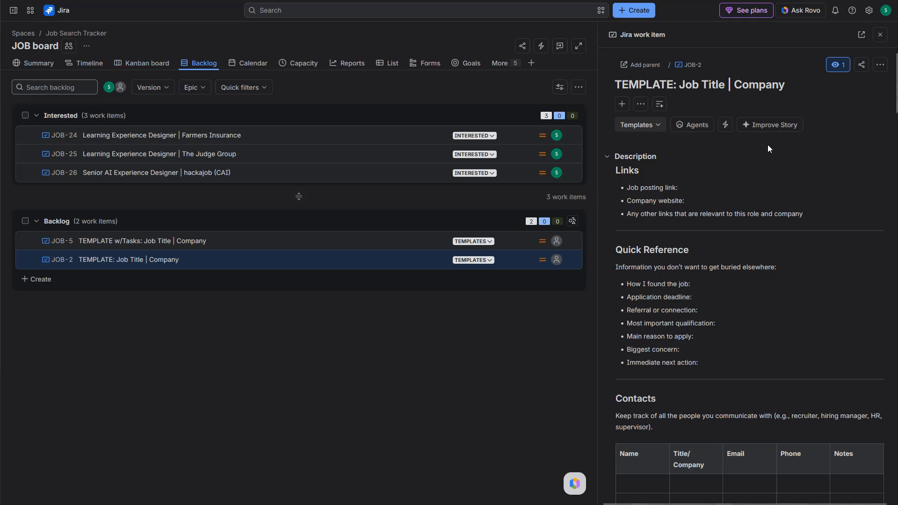
{"action": "left_click", "coordinate": [882, 66]}
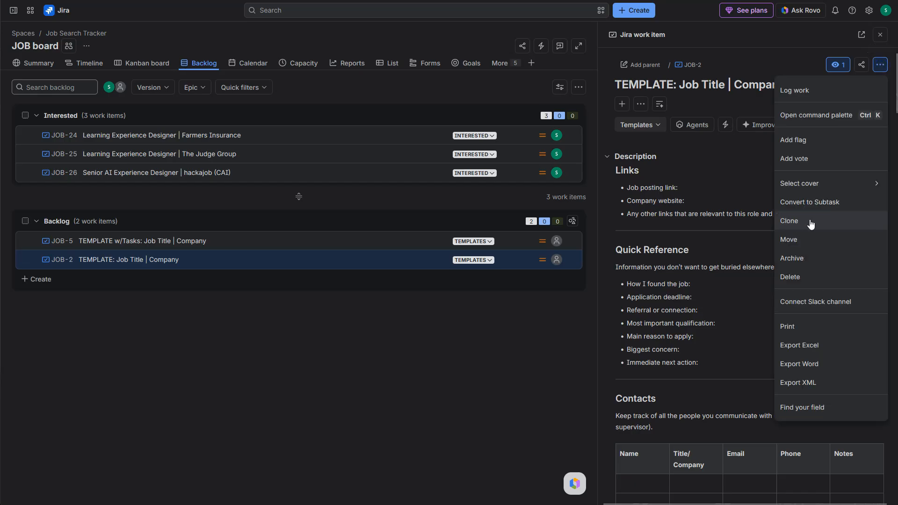
{"action": "left_click", "coordinate": [810, 223]}
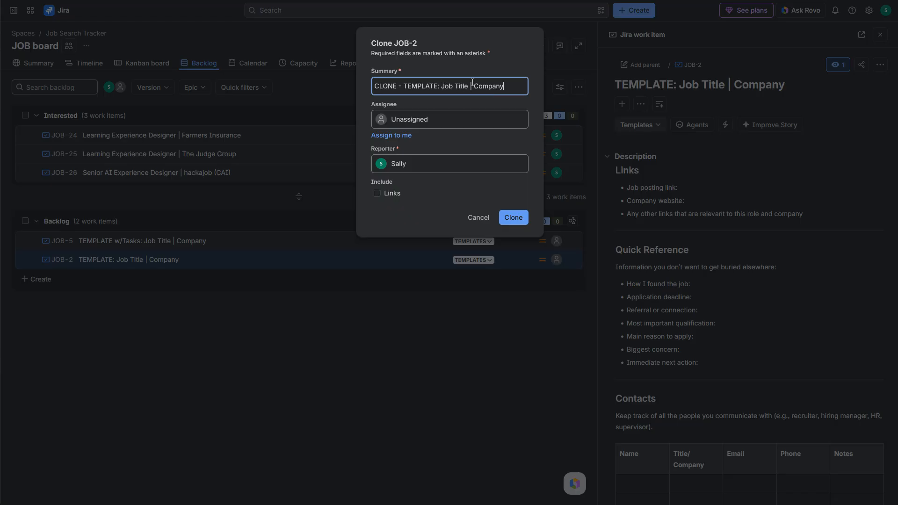
{"action": "left_click_drag", "start_coordinate": [507, 83], "coordinate": [368, 89]}
{"action": "type", "text": "L&D Evaluator - Training Expert"}
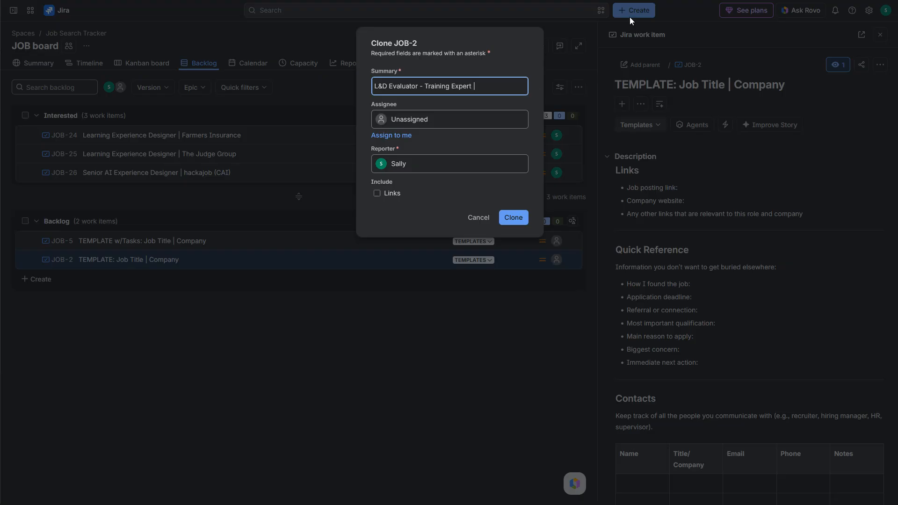
Step: Copy the company name Mercor from the LinkedIn posting and append it to the clone's summary in Jira
{"action": "left_click", "coordinate": [744, 0]}
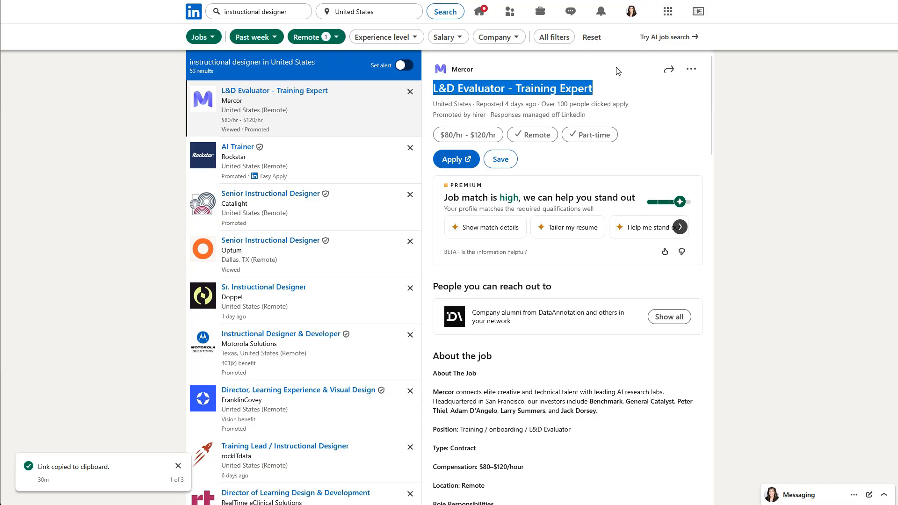
{"action": "left_click", "coordinate": [498, 67]}
{"action": "left_click_drag", "start_coordinate": [475, 70], "coordinate": [451, 69]}
{"action": "key", "text": "ctrl+c"}
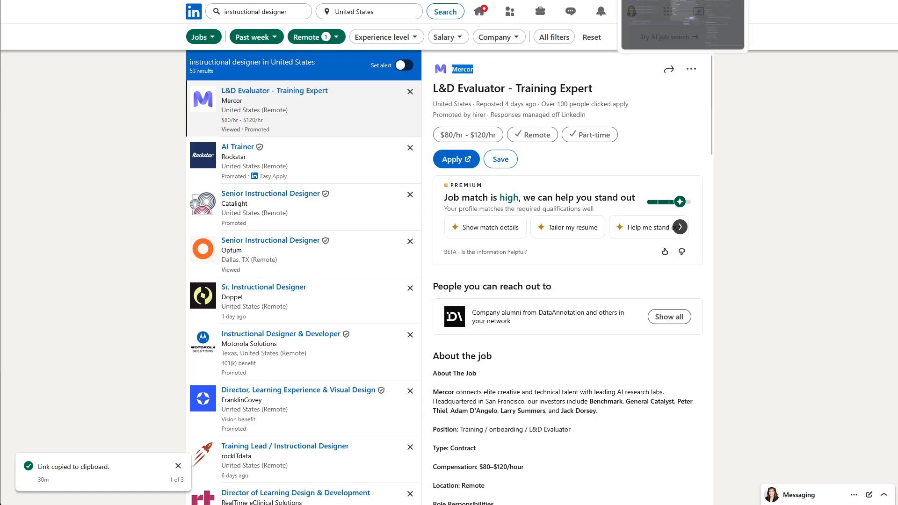
{"action": "left_click", "coordinate": [674, 1]}
{"action": "key", "text": "ctrl+v"}
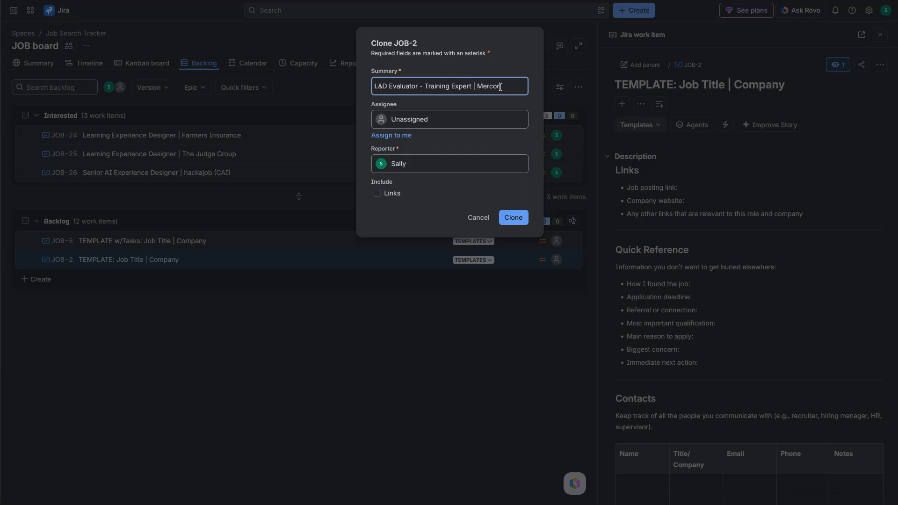
Step: Create the clone assigned to yourself, without including links, and open the cloned story in a new tab
{"action": "left_click", "coordinate": [397, 137]}
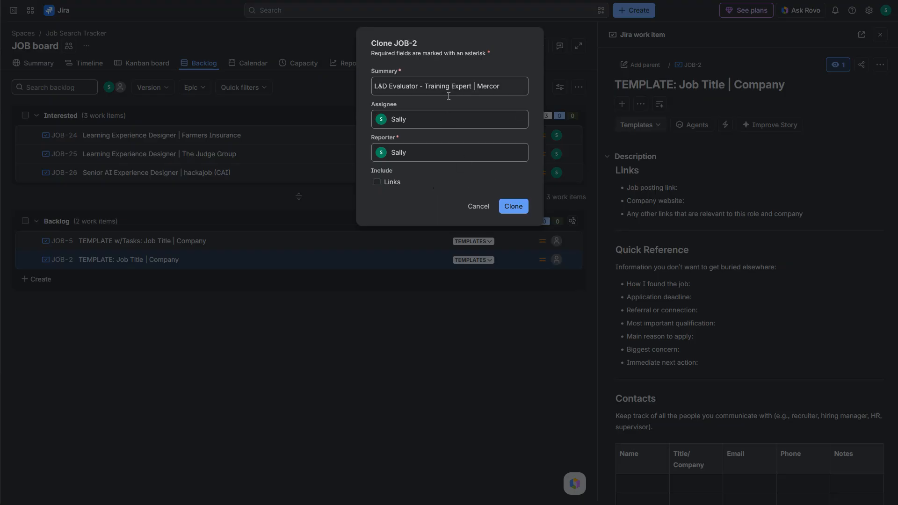
{"action": "left_click", "coordinate": [515, 207]}
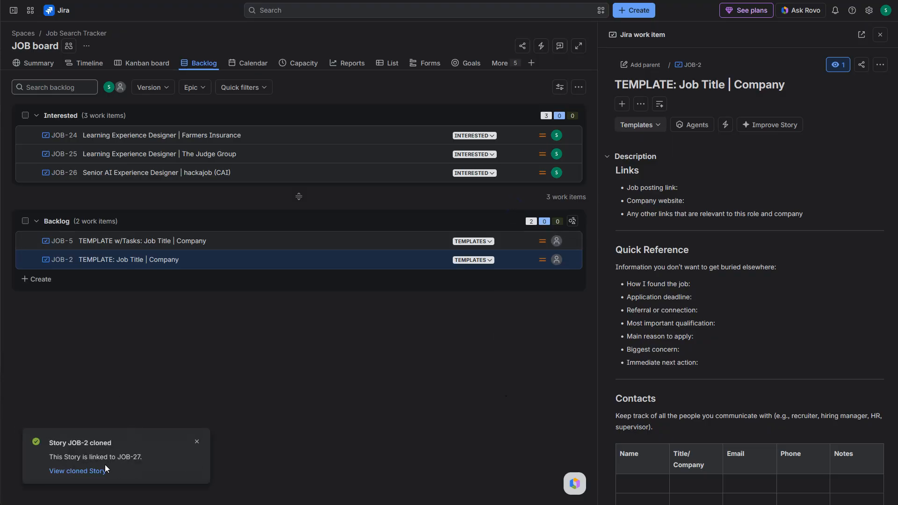
{"action": "right_click", "coordinate": [88, 473]}
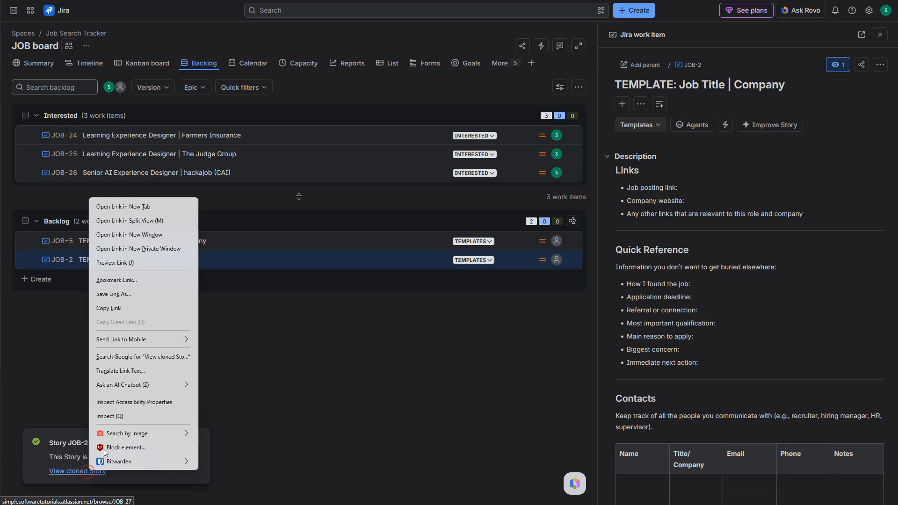
{"action": "left_click", "coordinate": [142, 206]}
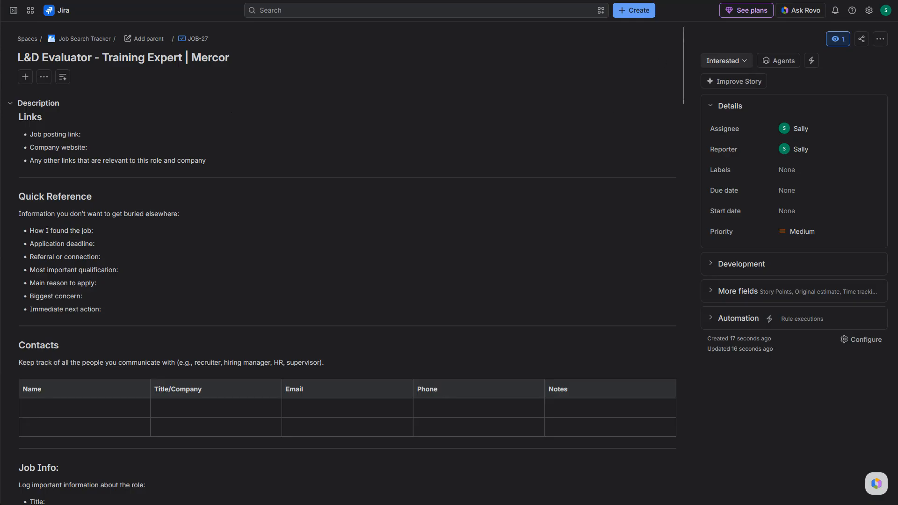
Step: Switch to LinkedIn and copy the share link of the Mercor L&D Evaluator - Training Expert posting
{"action": "left_click", "coordinate": [718, 0]}
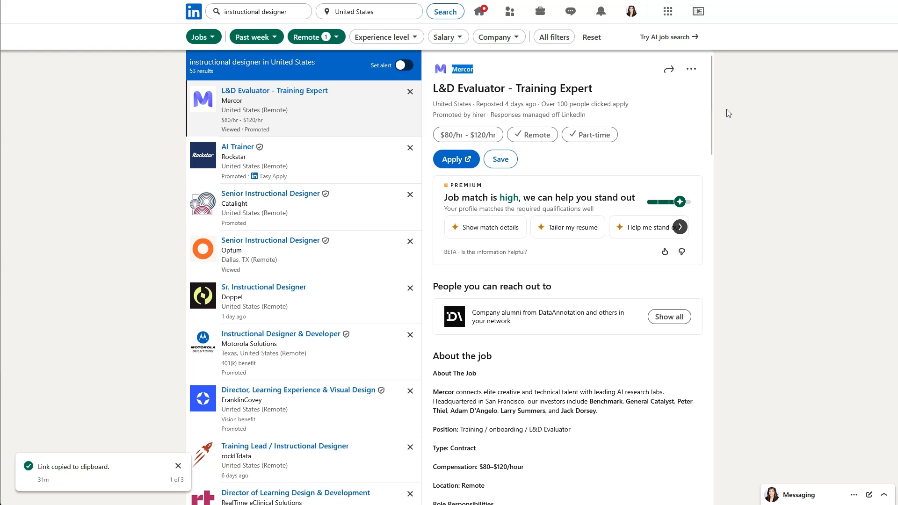
{"action": "left_click", "coordinate": [668, 71]}
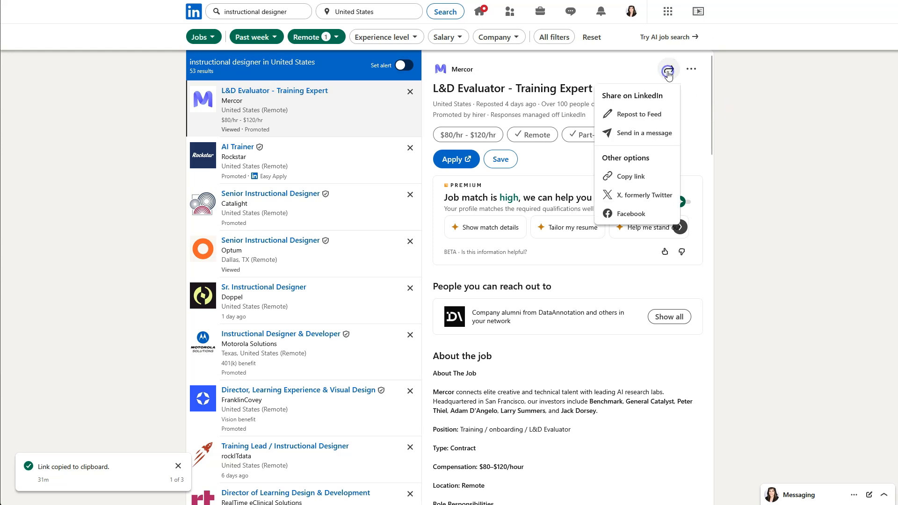
{"action": "left_click", "coordinate": [630, 177]}
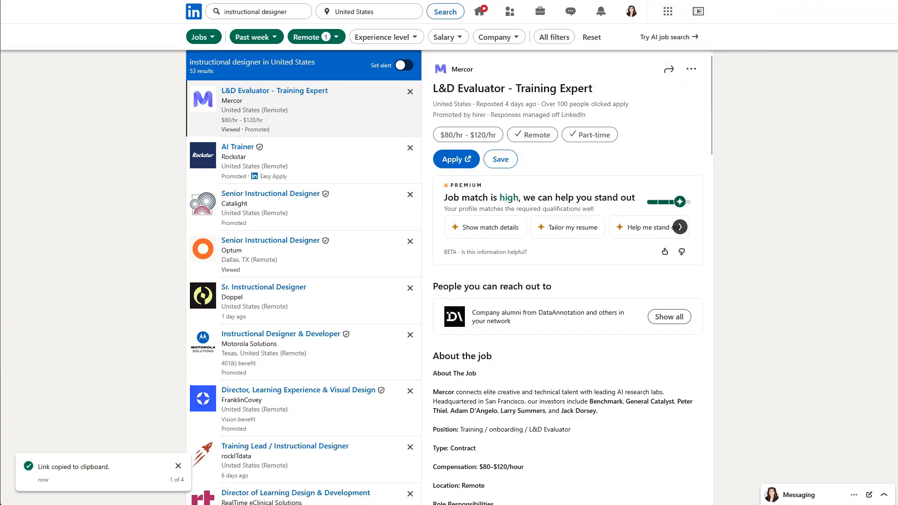
Step: In Jira, add the copied LinkedIn link as JOB-27's job posting link, enter "LinkedIn" for how the job was found, and save the description
{"action": "key", "text": "ctrl+Tab"}
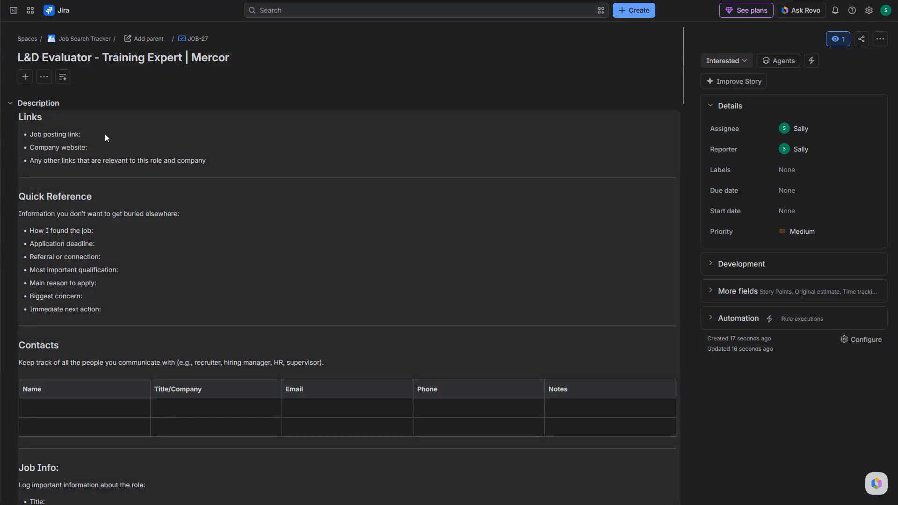
{"action": "left_click", "coordinate": [97, 135]}
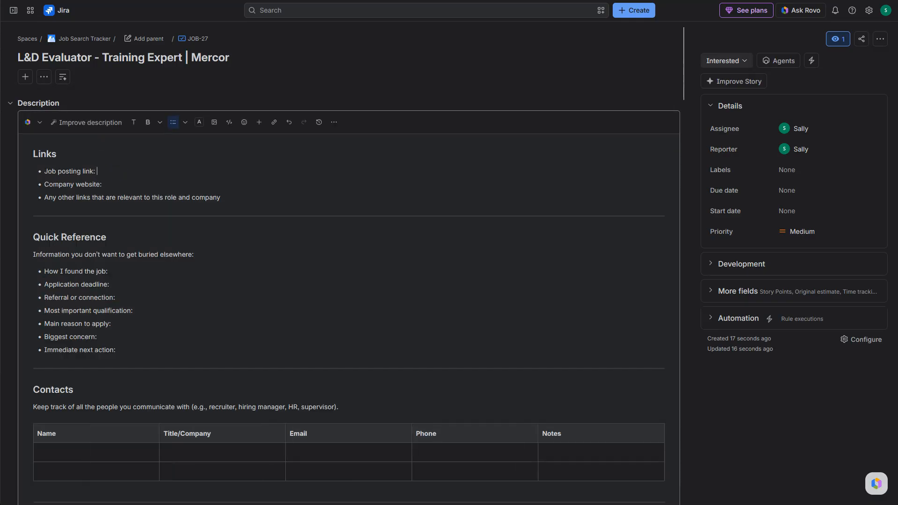
{"action": "key", "text": "ctrl+v"}
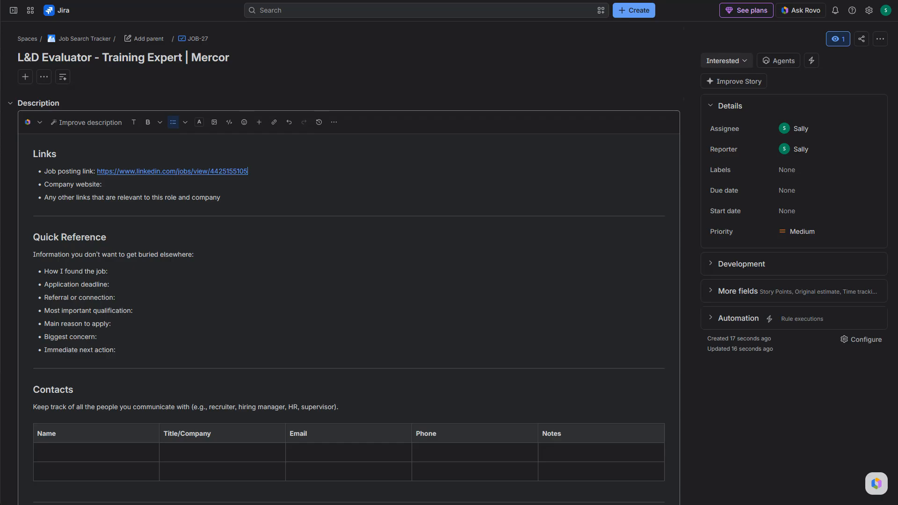
{"action": "left_click", "coordinate": [130, 272]}
{"action": "type", "text": "LinkedIn"}
{"action": "left_click_drag", "start_coordinate": [684, 65], "coordinate": [711, 440]}
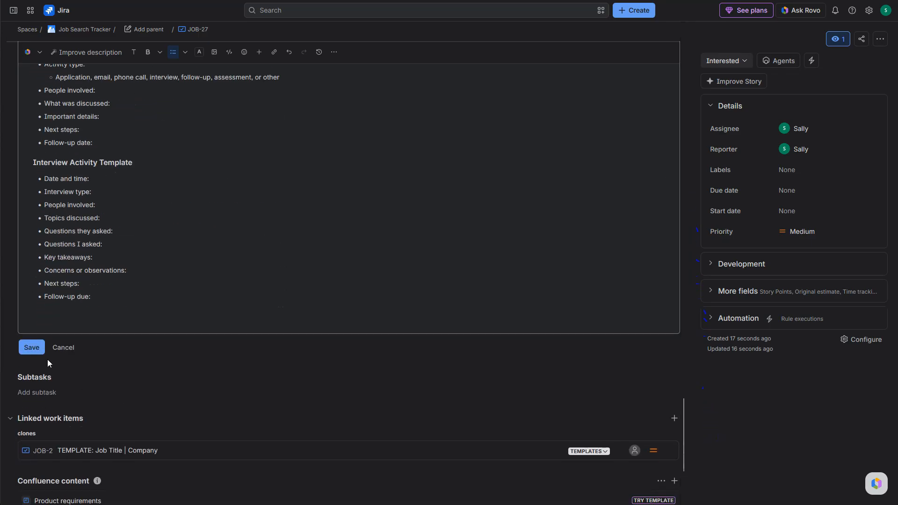
{"action": "left_click", "coordinate": [31, 347]}
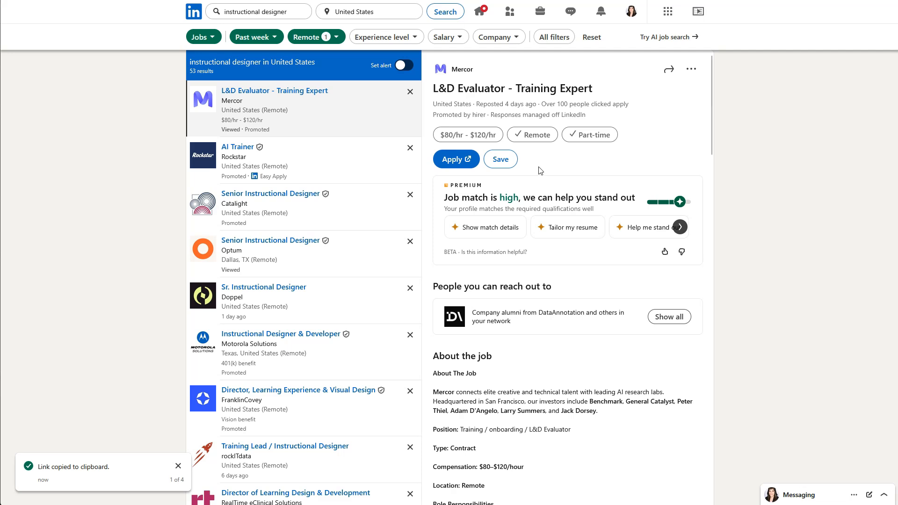
Step: Switch to LinkedIn and copy the full "About the job" text, from its heading through the closing PS note
{"action": "scroll", "coordinate": [540, 169], "scroll_direction": "down", "scroll_amount": 6}
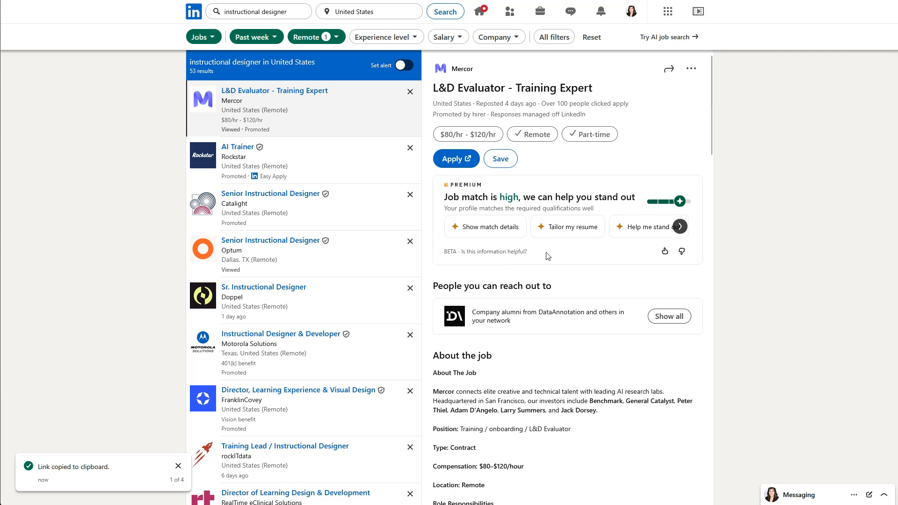
{"action": "scroll", "coordinate": [470, 117], "scroll_direction": "up", "scroll_amount": 1}
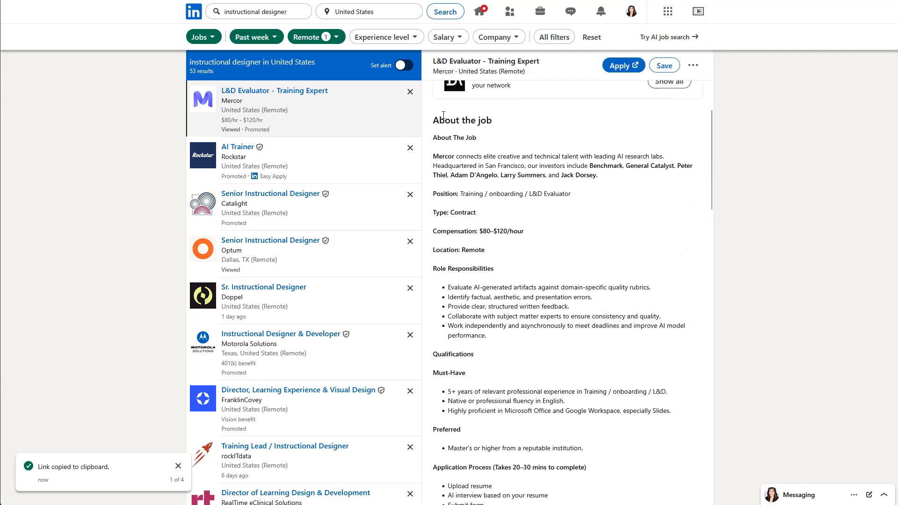
{"action": "left_click_drag", "start_coordinate": [434, 120], "coordinate": [559, 302]}
{"action": "scroll", "coordinate": [535, 425], "scroll_direction": "down", "scroll_amount": 6}
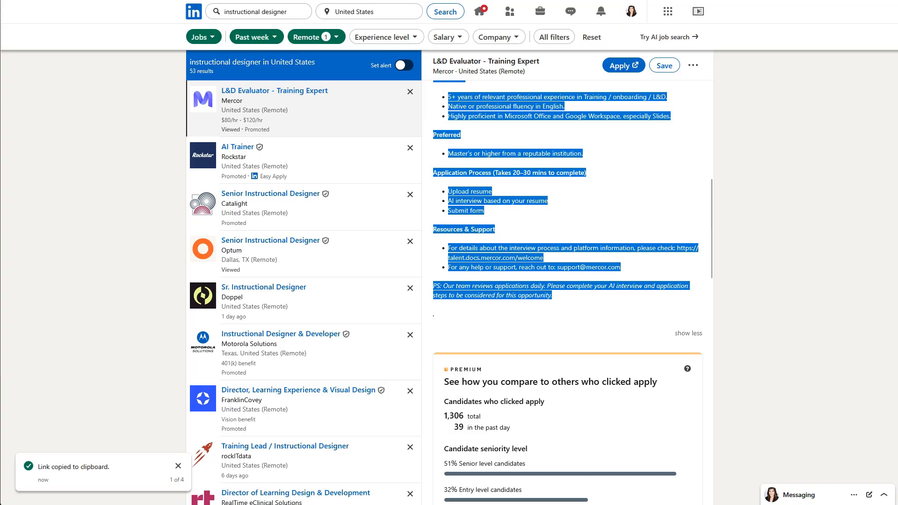
Step: Switch to Jira and start a comment on JOB-27 with the line "Job description from LinkedIn:" followed by blank lines
{"action": "left_click", "coordinate": [608, 1]}
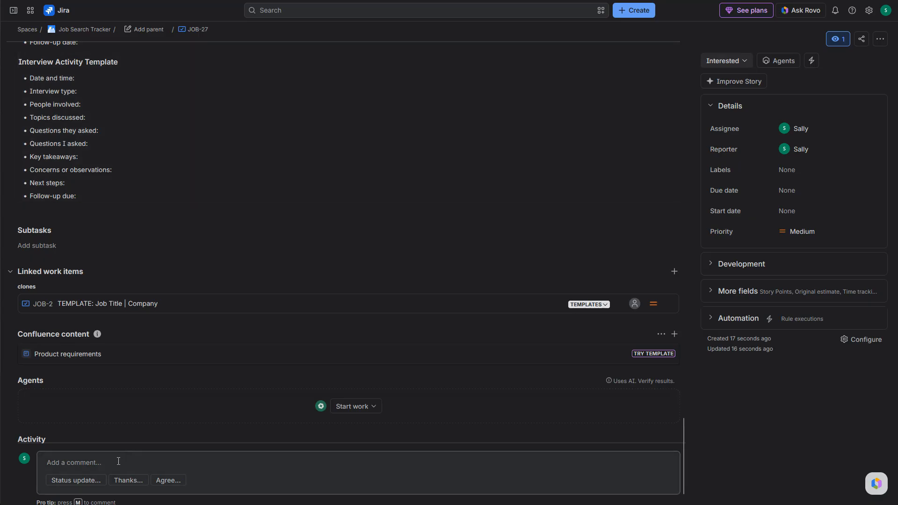
{"action": "scroll", "coordinate": [128, 428], "scroll_direction": "down", "scroll_amount": 2}
{"action": "left_click", "coordinate": [96, 448]}
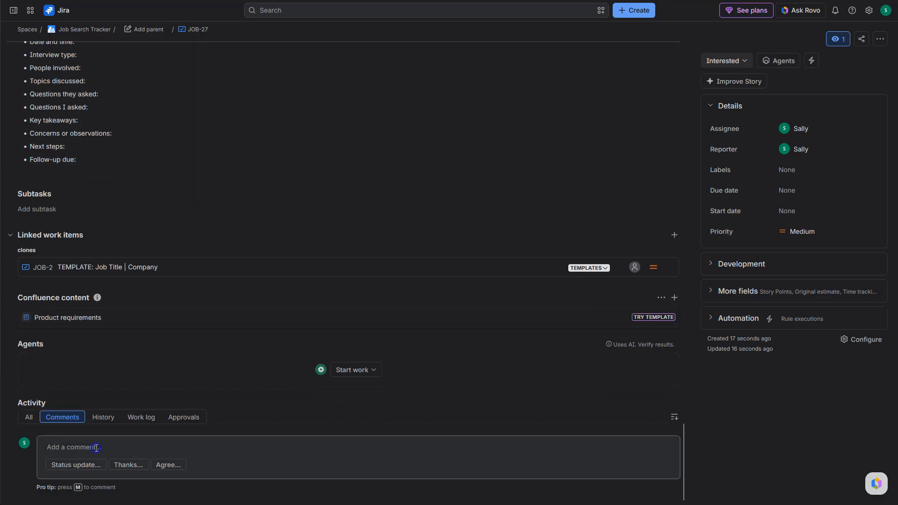
{"action": "type", "text": "Job description from LinkedIn:"}
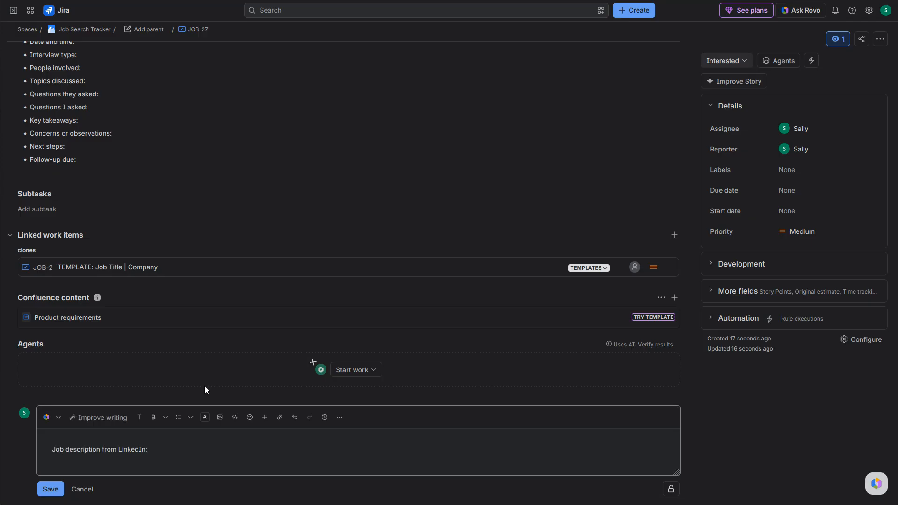
{"action": "key", "text": "Return"}
{"action": "key", "text": "Return"}
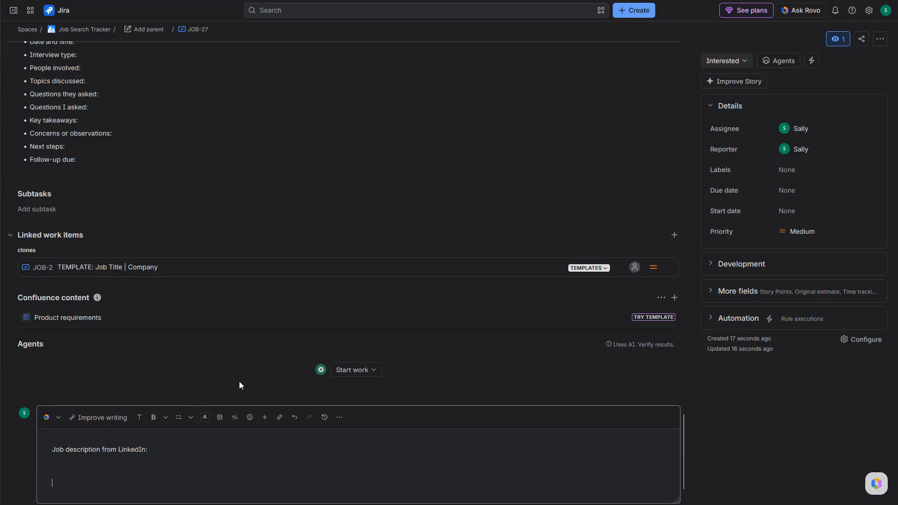
Step: Paste the copied job description into the comment, save it, and turn off the invitation prompt for the support contact
{"action": "scroll", "coordinate": [250, 416], "scroll_direction": "down", "scroll_amount": 2}
{"action": "key", "text": "ctrl+v"}
{"action": "scroll", "coordinate": [262, 425], "scroll_direction": "down", "scroll_amount": 1}
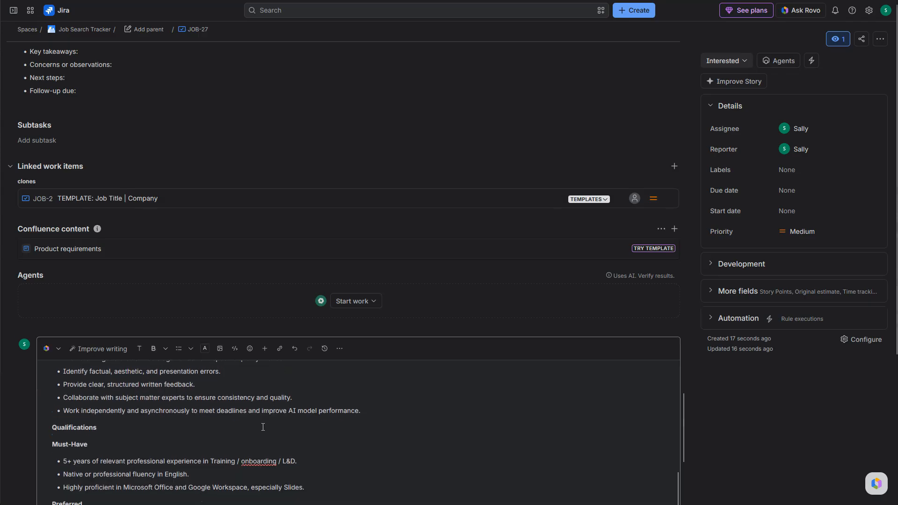
{"action": "scroll", "coordinate": [308, 421], "scroll_direction": "down", "scroll_amount": 5}
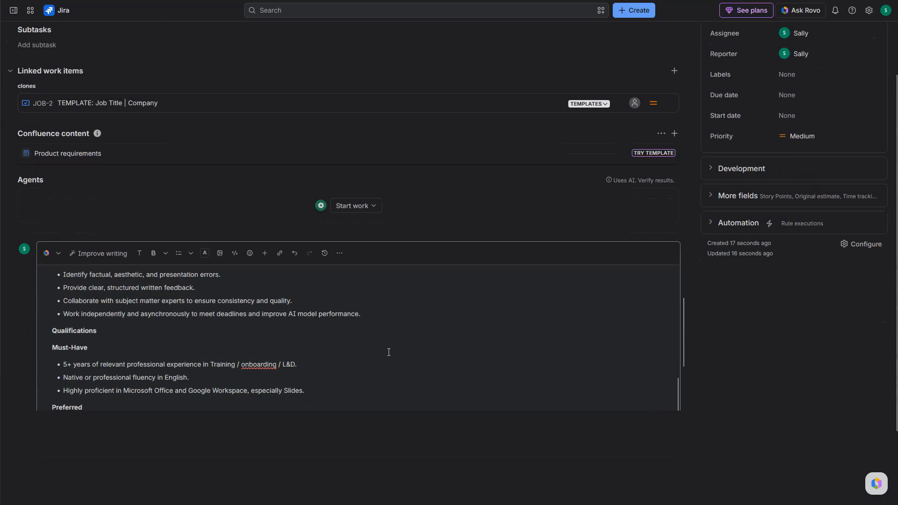
{"action": "scroll", "coordinate": [360, 352], "scroll_direction": "down", "scroll_amount": 3}
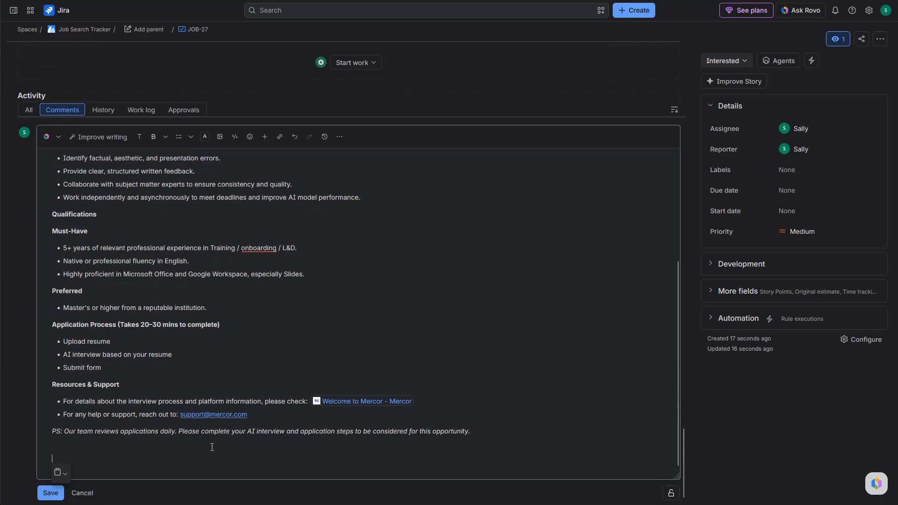
{"action": "scroll", "coordinate": [236, 432], "scroll_direction": "up", "scroll_amount": 1}
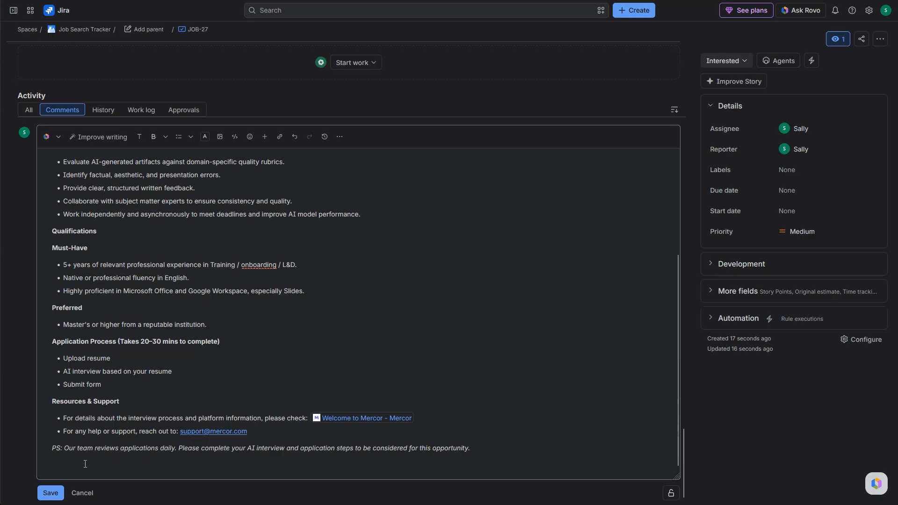
{"action": "left_click", "coordinate": [56, 493]}
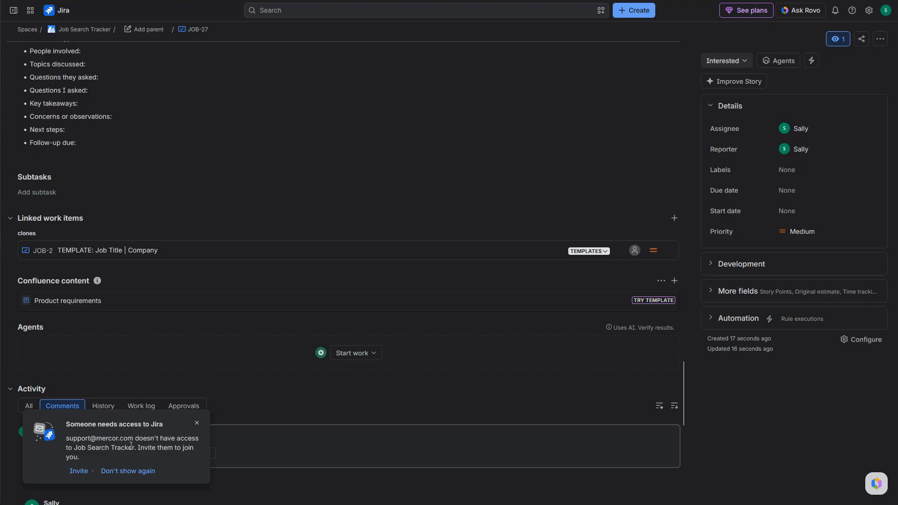
{"action": "left_click", "coordinate": [131, 473]}
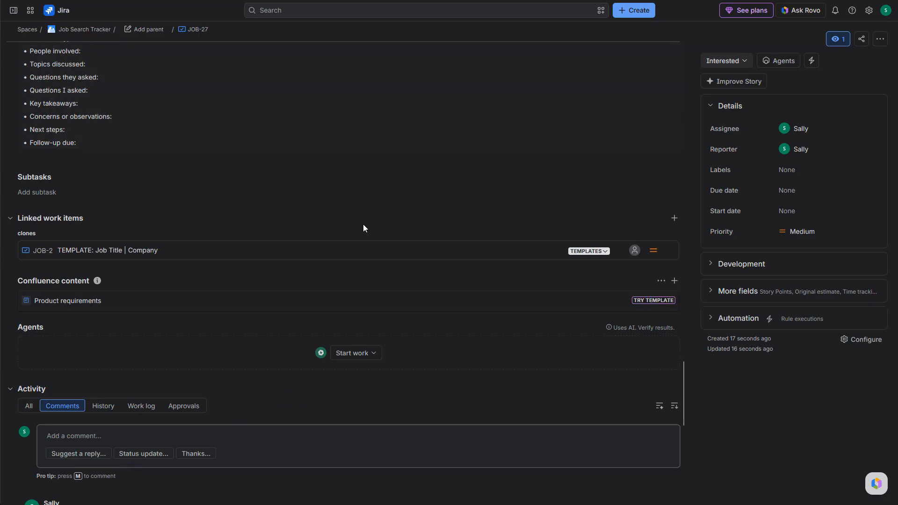
Step: Review the saved job description comment on JOB-27 and open the story's status options
{"action": "scroll", "coordinate": [423, 338], "scroll_direction": "down", "scroll_amount": 2}
{"action": "scroll", "coordinate": [423, 335], "scroll_direction": "down", "scroll_amount": 3}
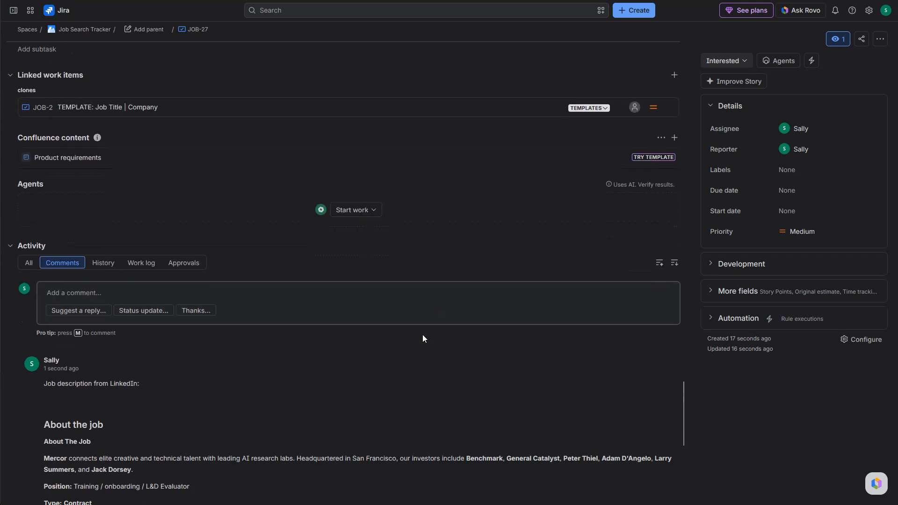
{"action": "scroll", "coordinate": [467, 295], "scroll_direction": "down", "scroll_amount": 5}
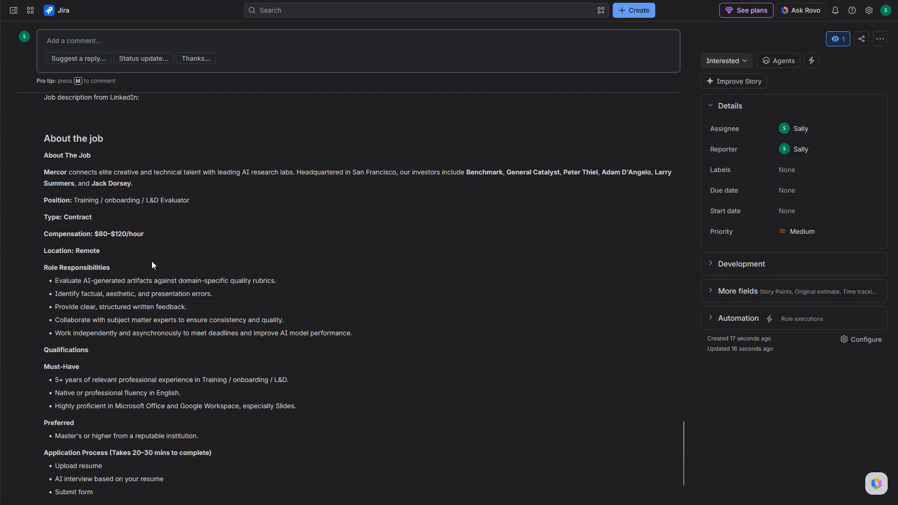
{"action": "scroll", "coordinate": [188, 293], "scroll_direction": "down", "scroll_amount": 3}
{"action": "left_click_drag", "start_coordinate": [683, 464], "coordinate": [669, 49]}
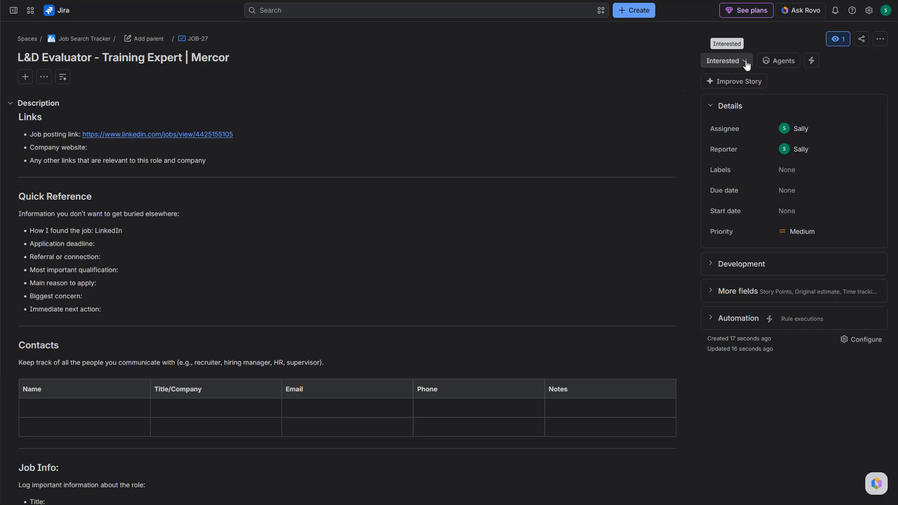
{"action": "left_click", "coordinate": [746, 64]}
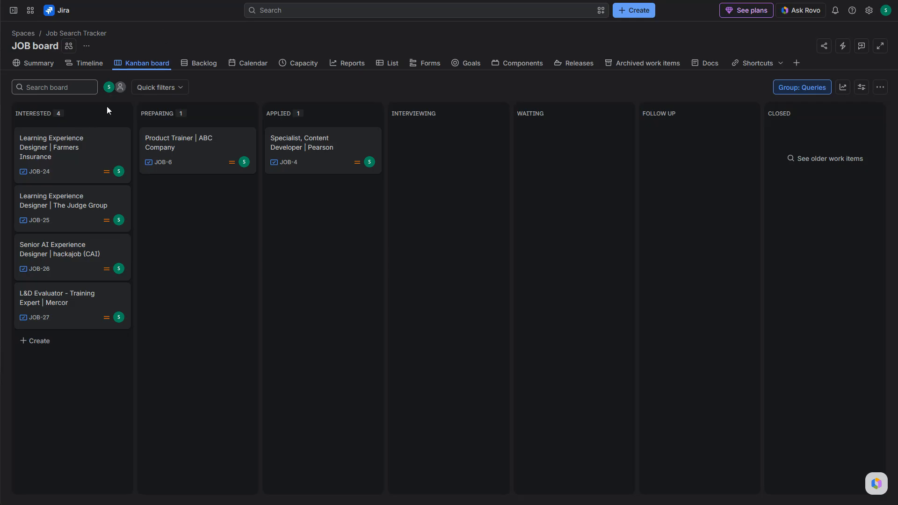
Step: On the Kanban board, move the Farmers Insurance Learning Experience Designer card from Interested to Preparing and look through its description
{"action": "left_click_drag", "start_coordinate": [82, 152], "coordinate": [167, 195]}
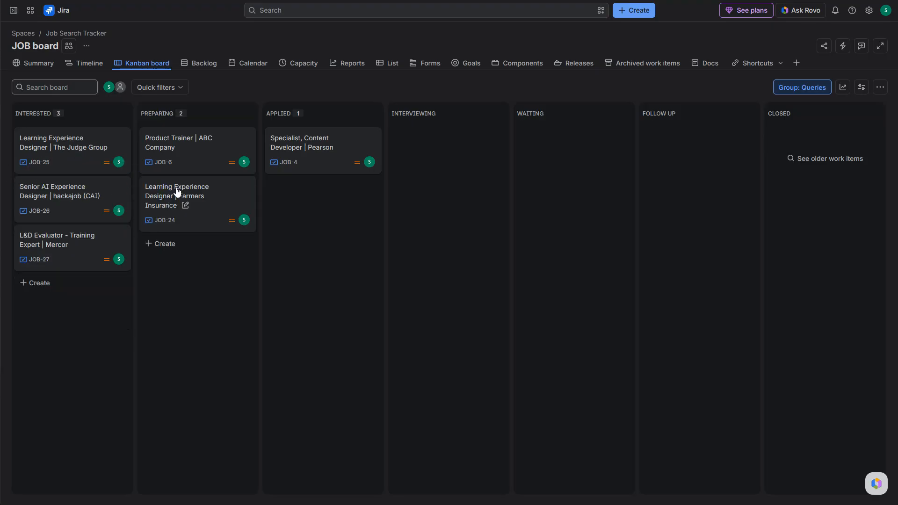
{"action": "left_click", "coordinate": [176, 192]}
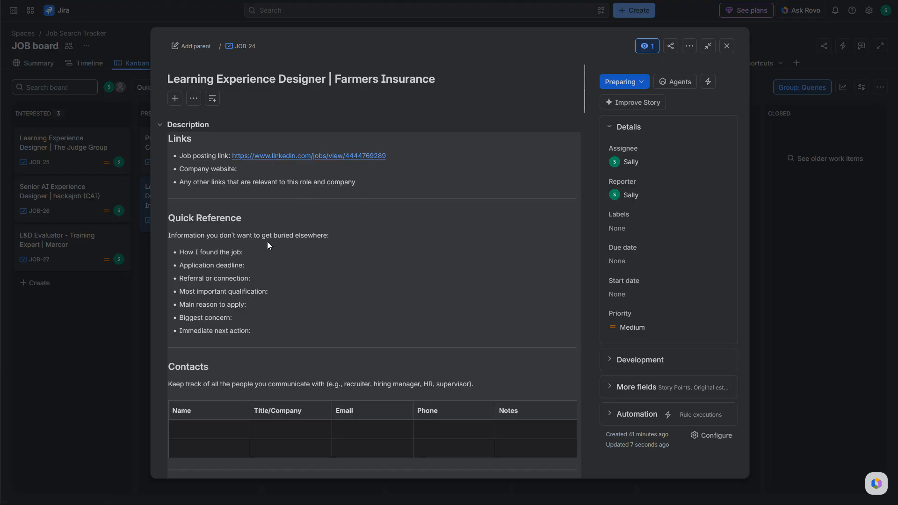
{"action": "left_click_drag", "start_coordinate": [583, 97], "coordinate": [583, 165]}
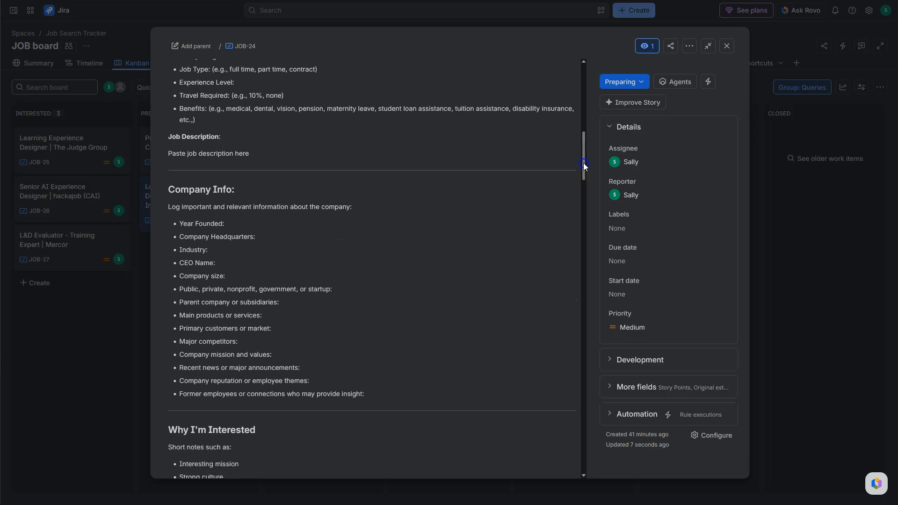
{"action": "left_click_drag", "start_coordinate": [583, 164], "coordinate": [589, 83]}
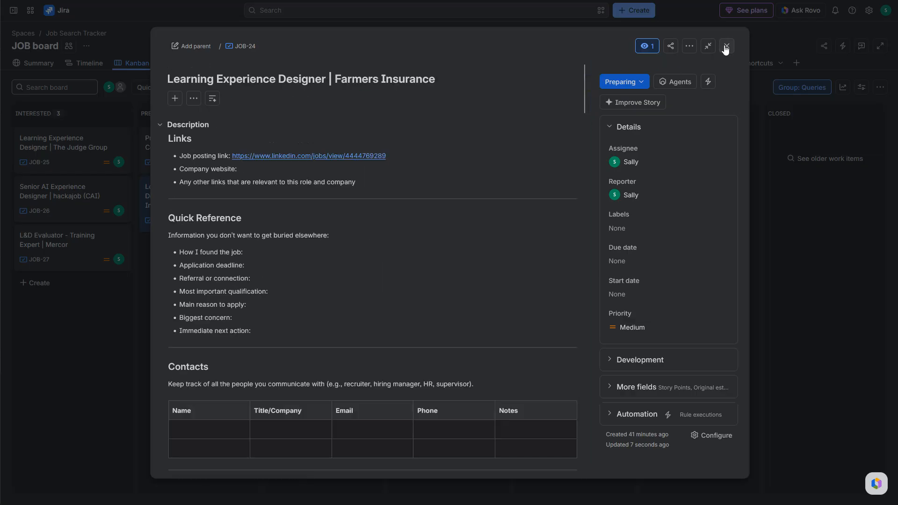
{"action": "left_click", "coordinate": [725, 46]}
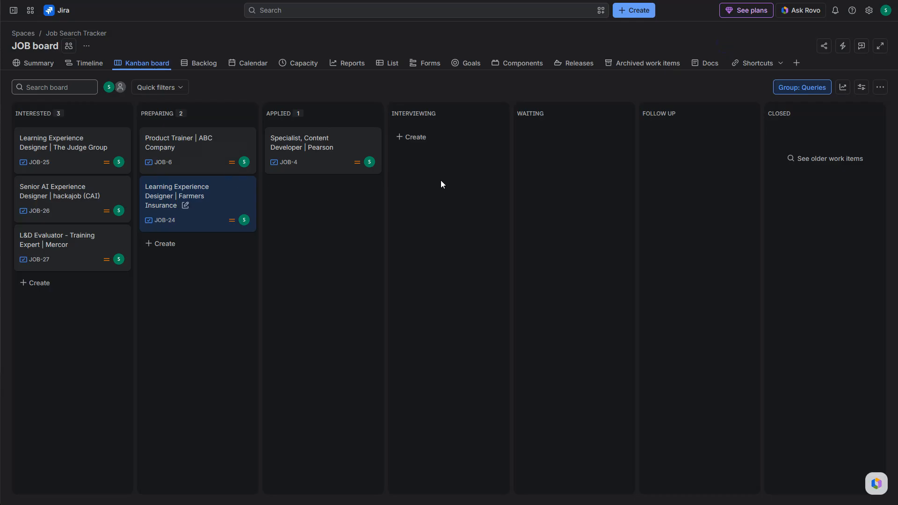
Step: Reopen the Farmers Insurance story and examine its label options, job info sections and comments without changing anything
{"action": "left_click", "coordinate": [182, 195]}
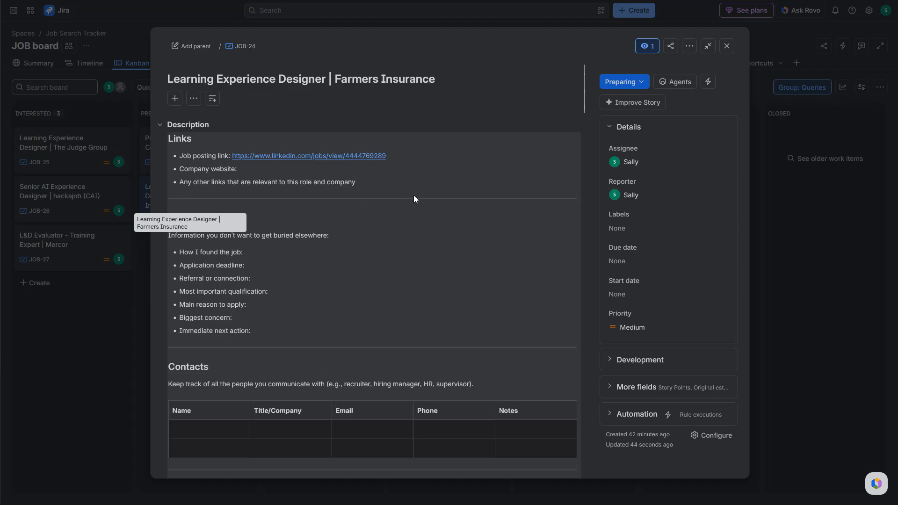
{"action": "left_click", "coordinate": [627, 228]}
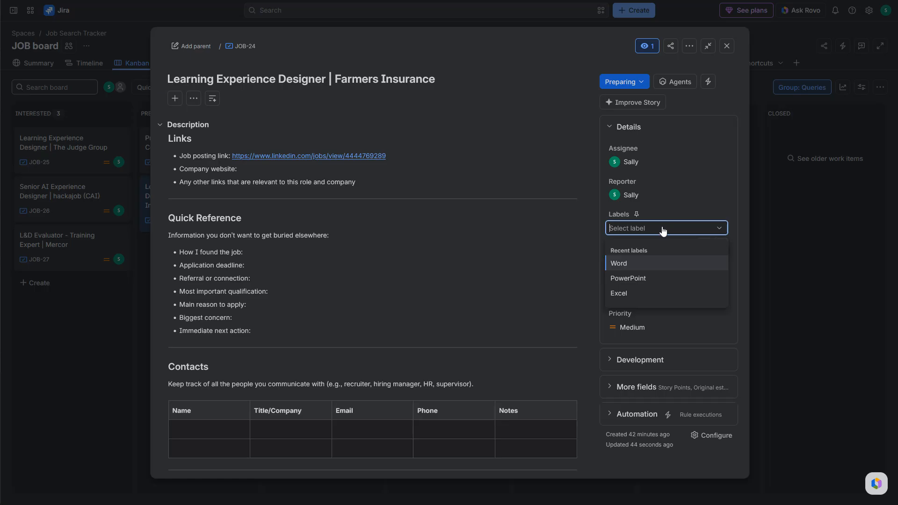
{"action": "left_click", "coordinate": [554, 254]}
{"action": "scroll", "coordinate": [547, 248], "scroll_direction": "down", "scroll_amount": 4}
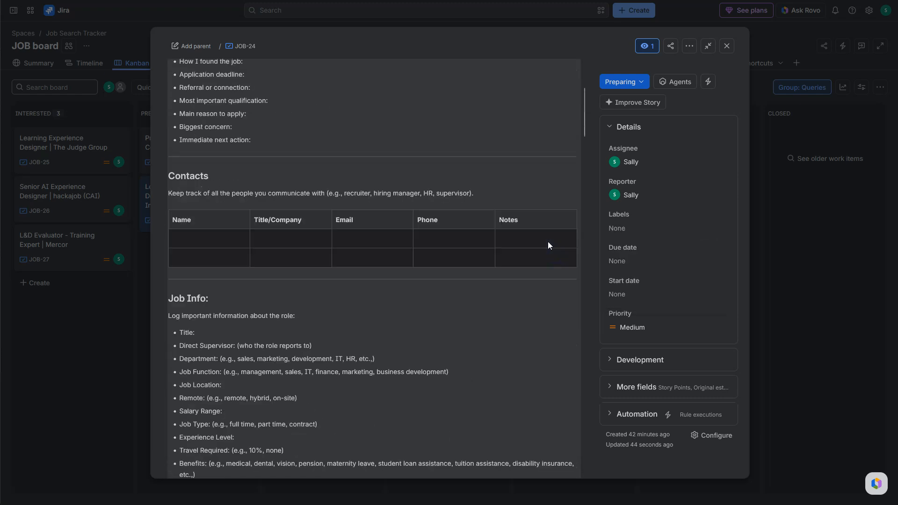
{"action": "scroll", "coordinate": [548, 241], "scroll_direction": "down", "scroll_amount": 3}
{"action": "left_click_drag", "start_coordinate": [586, 134], "coordinate": [585, 463]}
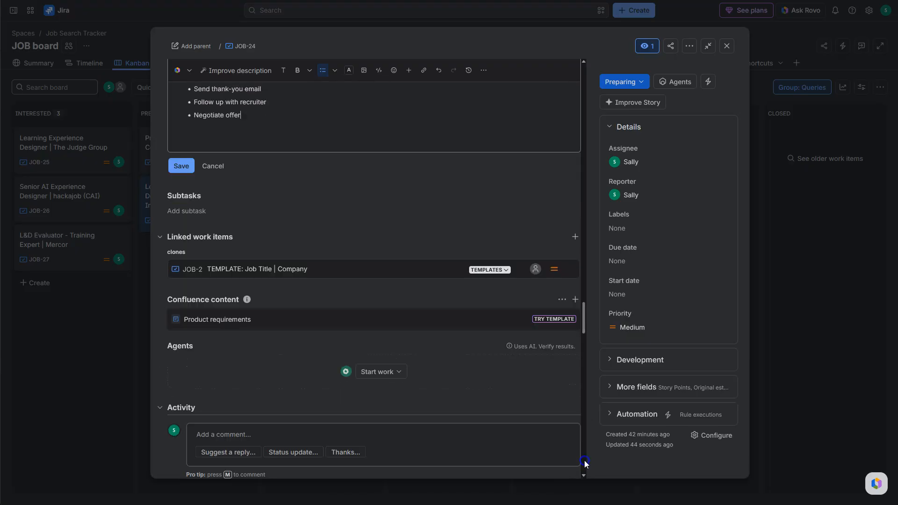
{"action": "scroll", "coordinate": [423, 382], "scroll_direction": "down", "scroll_amount": 2}
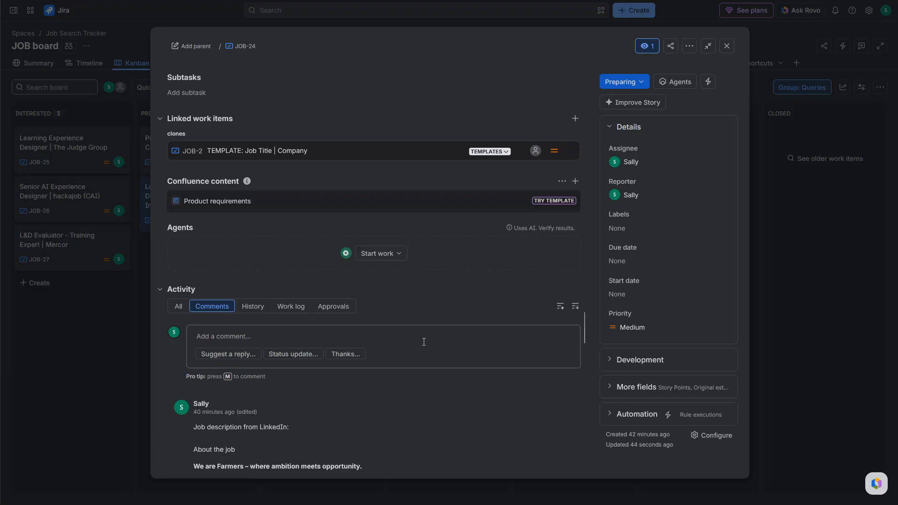
{"action": "left_click", "coordinate": [725, 46]}
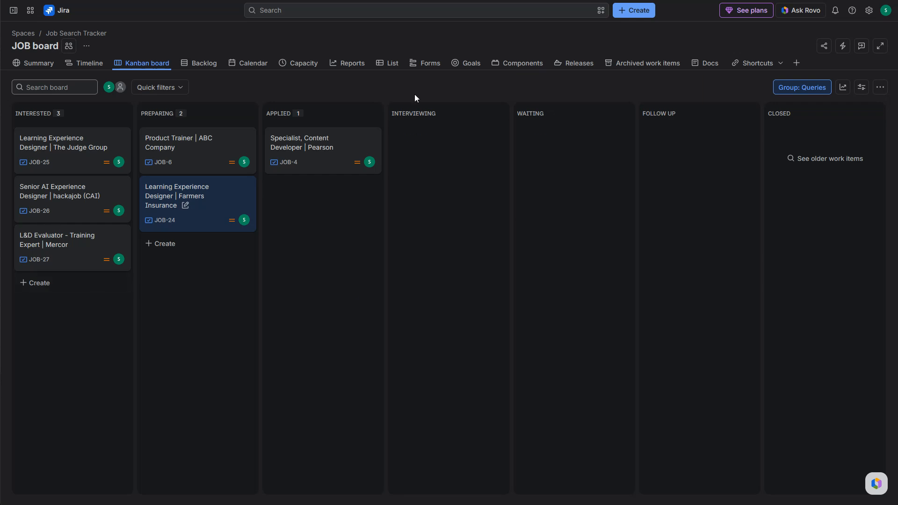
Step: Move the Farmers Insurance Learning Experience Designer card back from Preparing to the Interested column
{"action": "left_click_drag", "start_coordinate": [219, 190], "coordinate": [66, 295]}
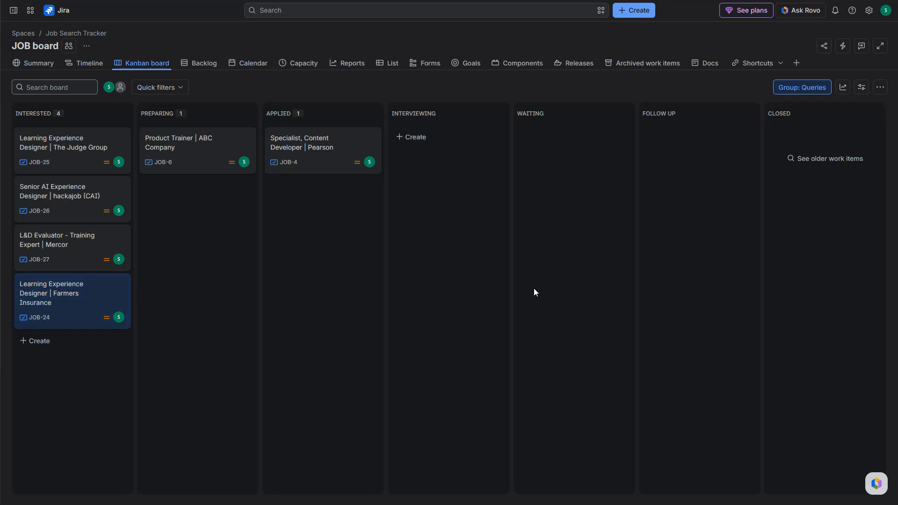